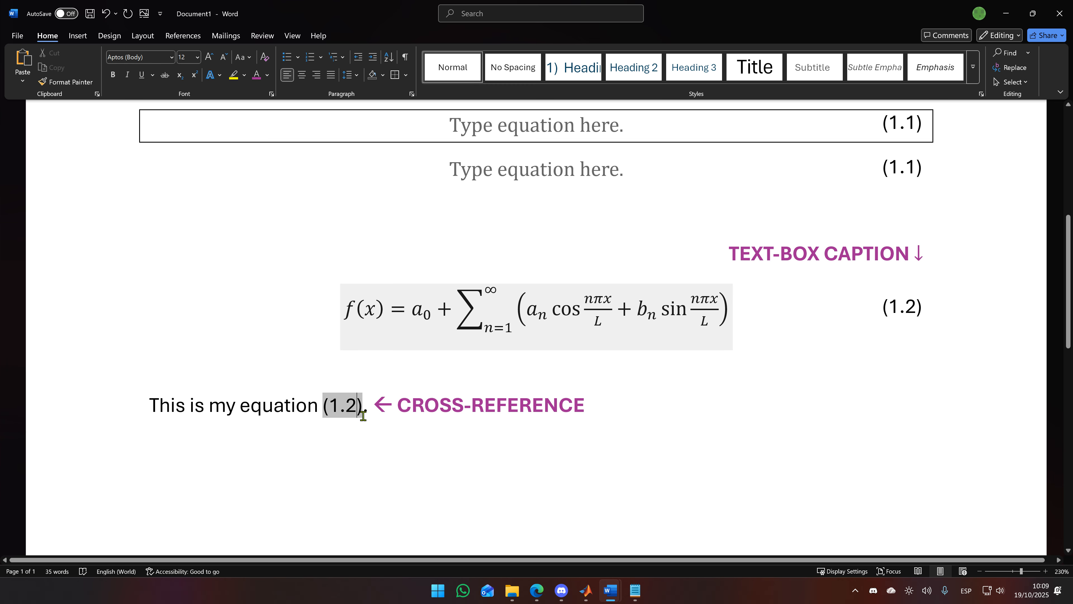
Replace the cross-reference after "This is my equation" with a new hyperlinked one to the entire caption of equation (1.2)
scroll(771, 384, up, 3)
click(322, 506)
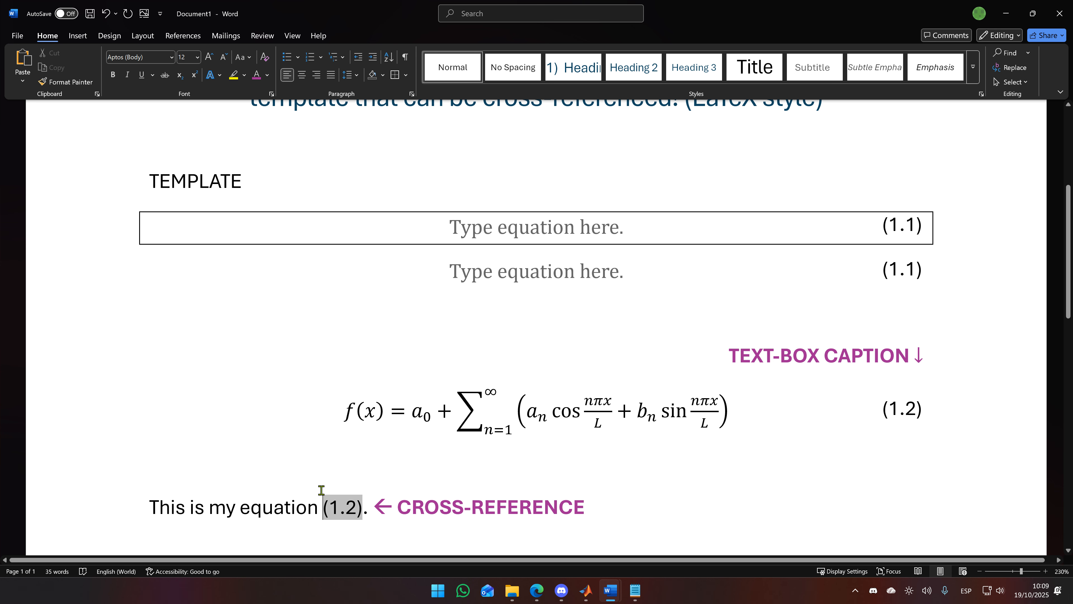
click(183, 35)
click(455, 82)
scroll(536, 296, down, 5)
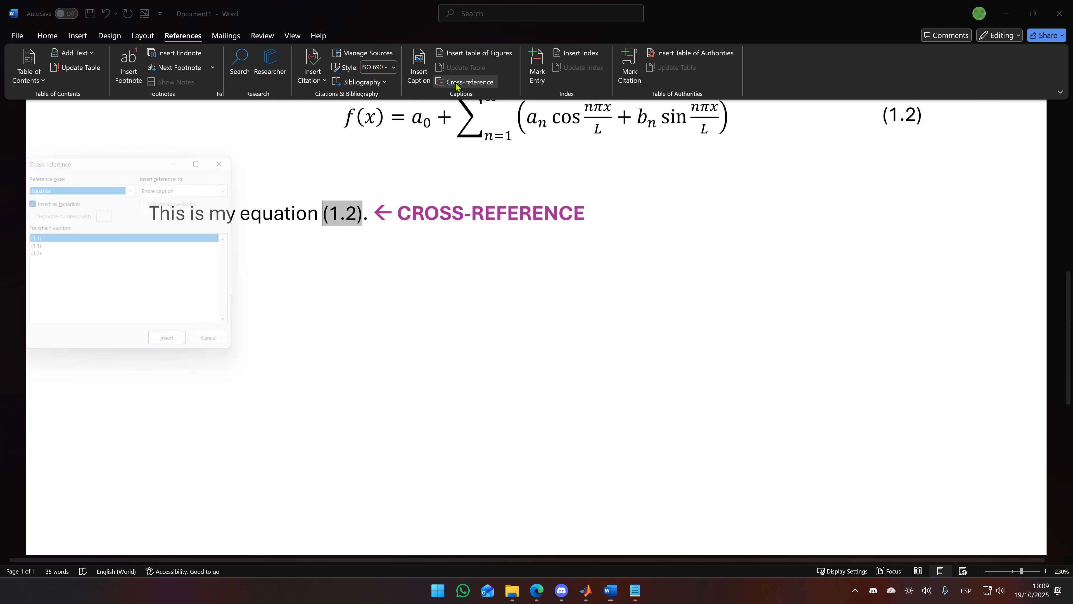
click(48, 255)
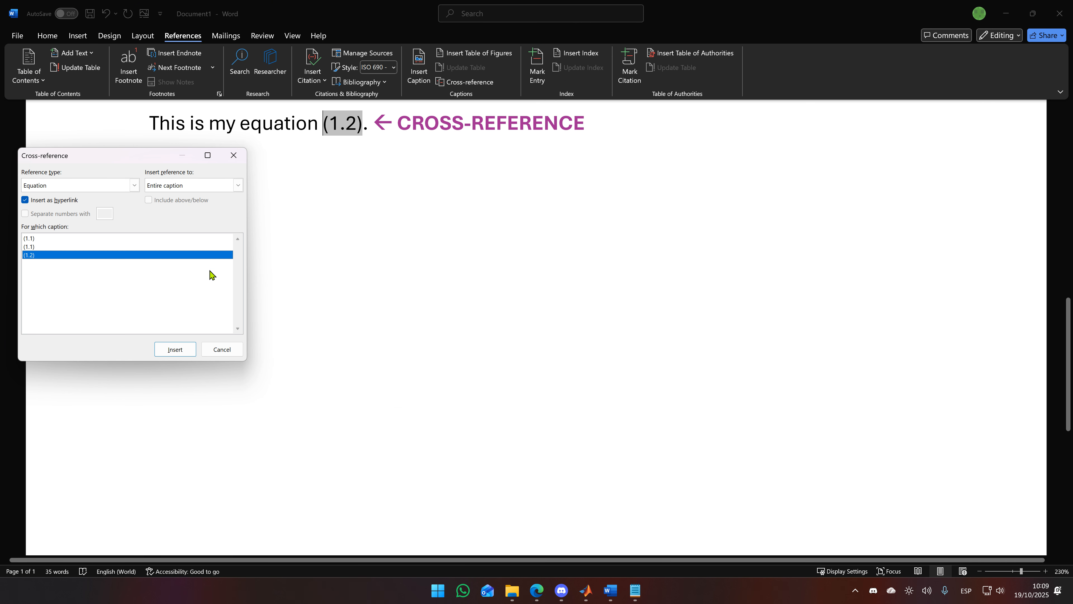
click(175, 350)
click(222, 349)
scroll(415, 304, up, 3)
key(Delete)
key(Delete)
scroll(421, 372, up, 6)
scroll(882, 314, down, 2)
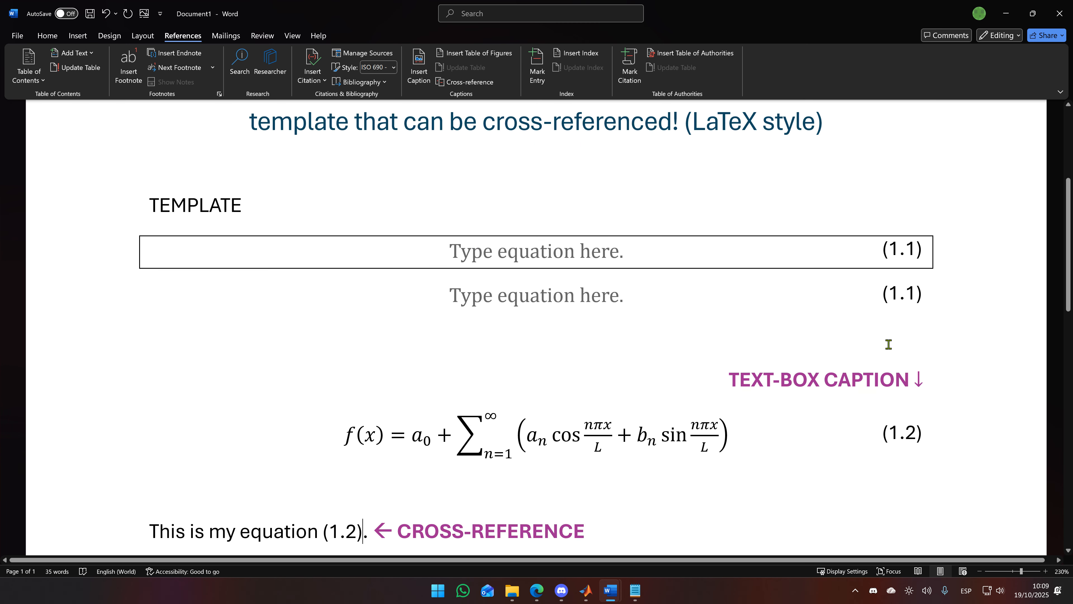
Update the number field in the Fourier equation's caption and the cross-reference field in the sentence below it
click(909, 433)
right_click(912, 431)
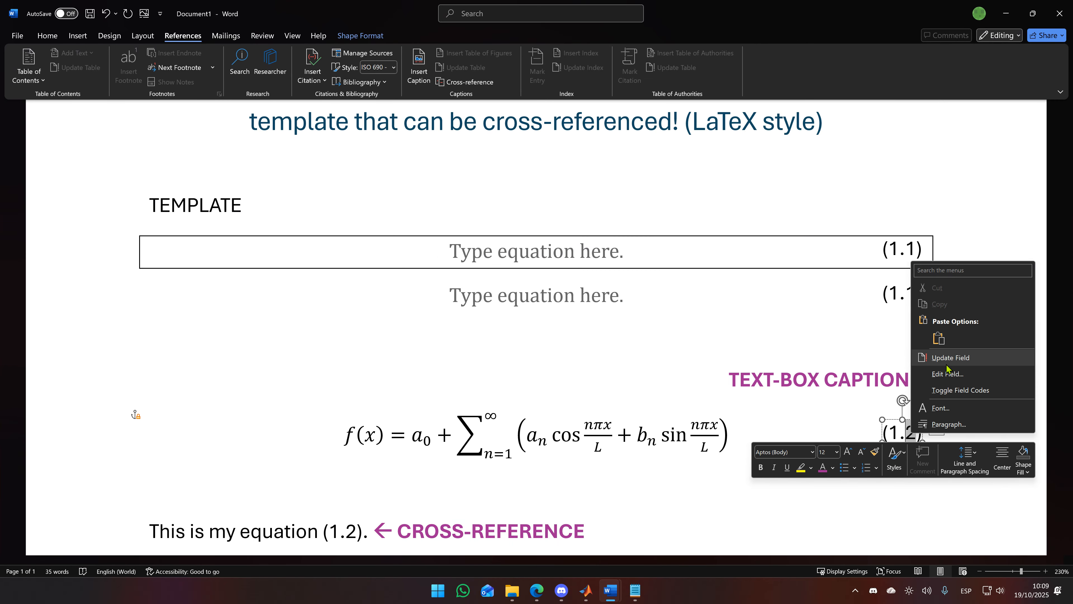
click(951, 357)
scroll(351, 338, down, 4)
right_click(347, 330)
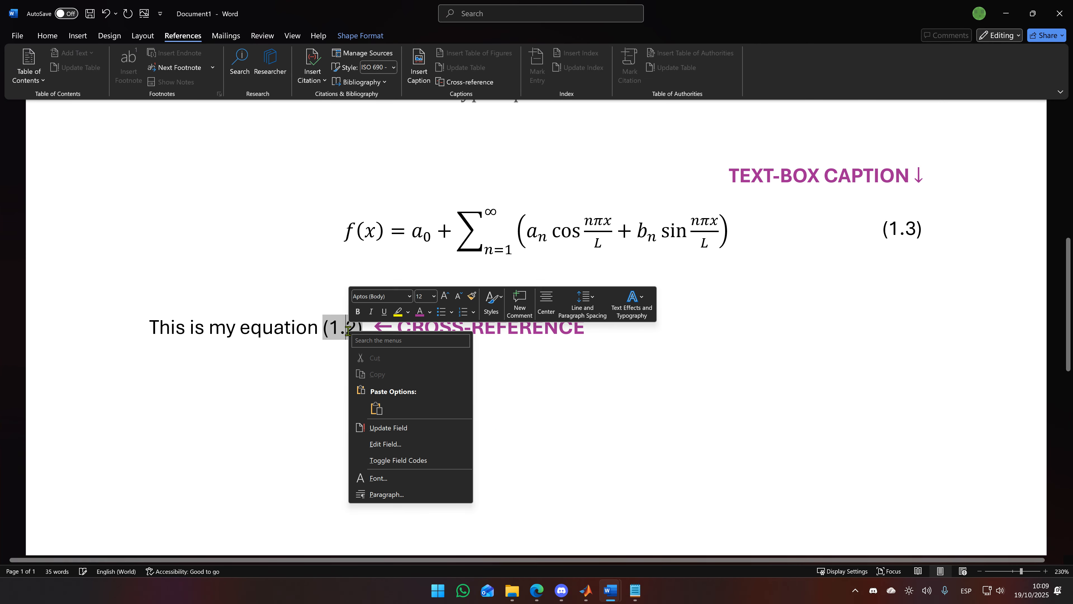
click(388, 427)
scroll(522, 371, up, 5)
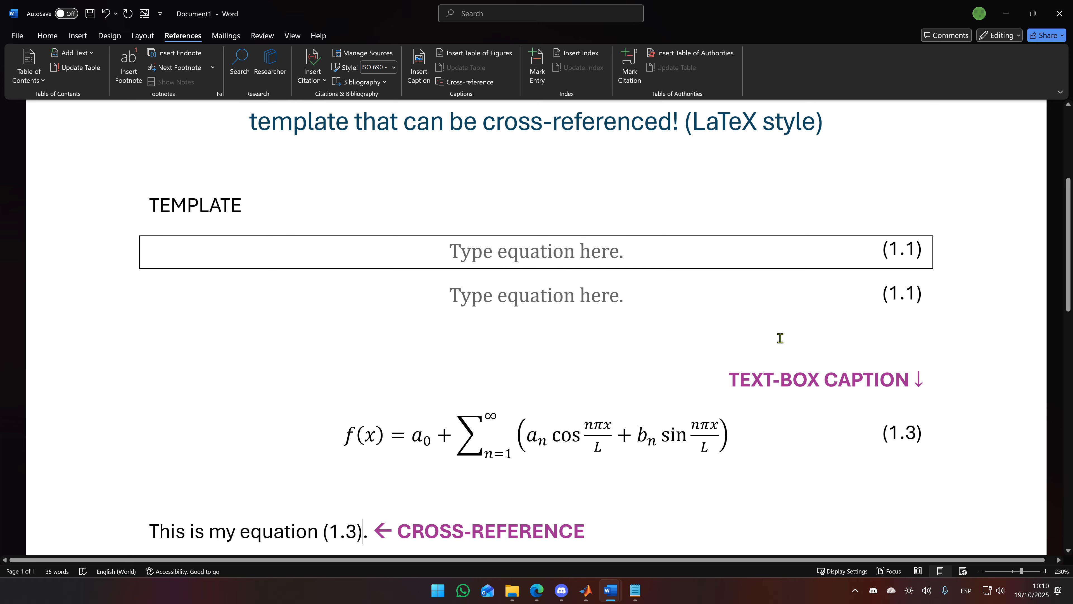
Delete the TEMPLATE line and add seven blank lines below the subtitle
scroll(580, 366, up, 3)
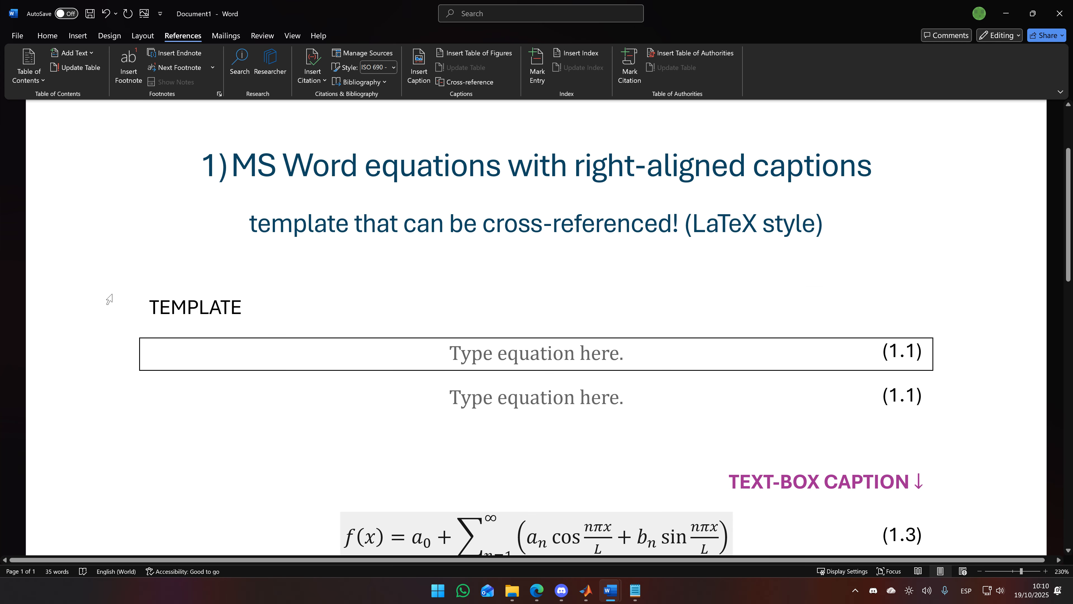
click(109, 298)
key(Delete)
click(281, 292)
key(Return)
key(Return)
key(Return)
key(Return)
key(Return)
key(Return)
key(Return)
click(348, 321)
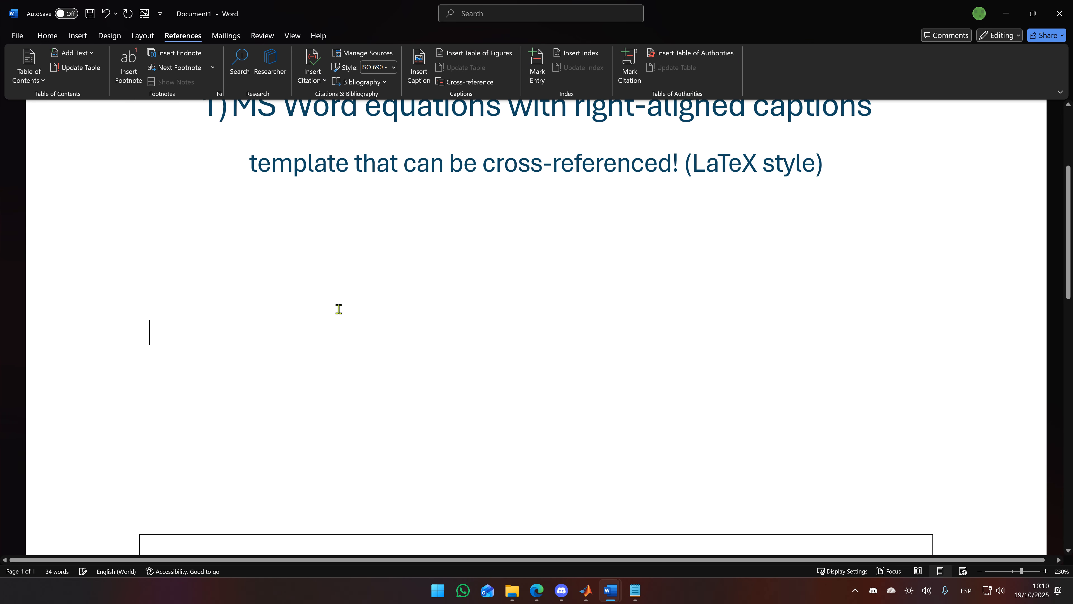
Draw a small text box in the blank area below the subtitle
click(77, 36)
click(164, 68)
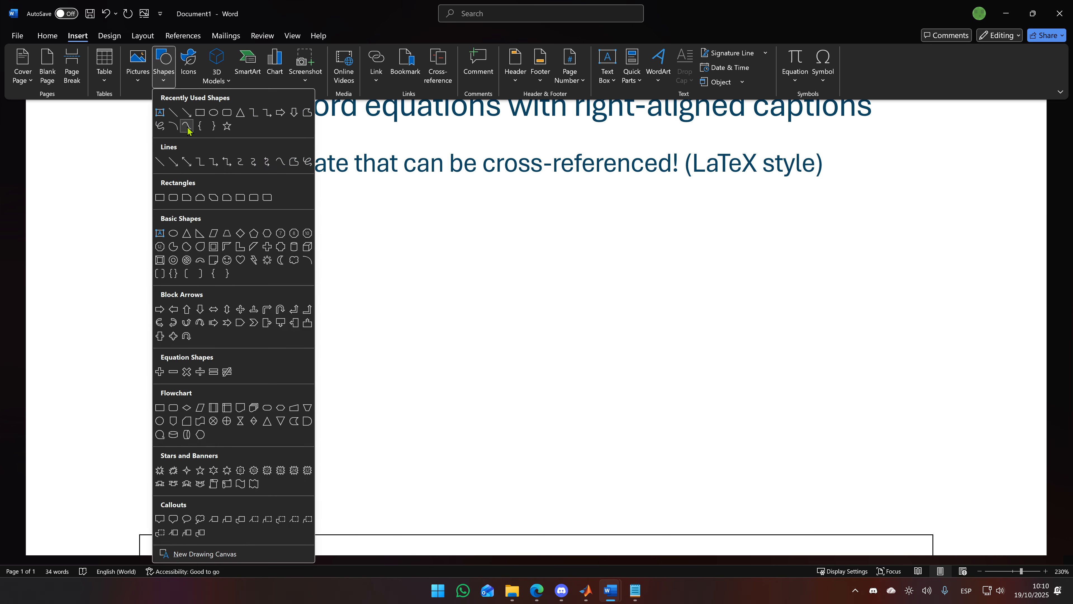
click(160, 112)
drag(204, 284, 335, 371)
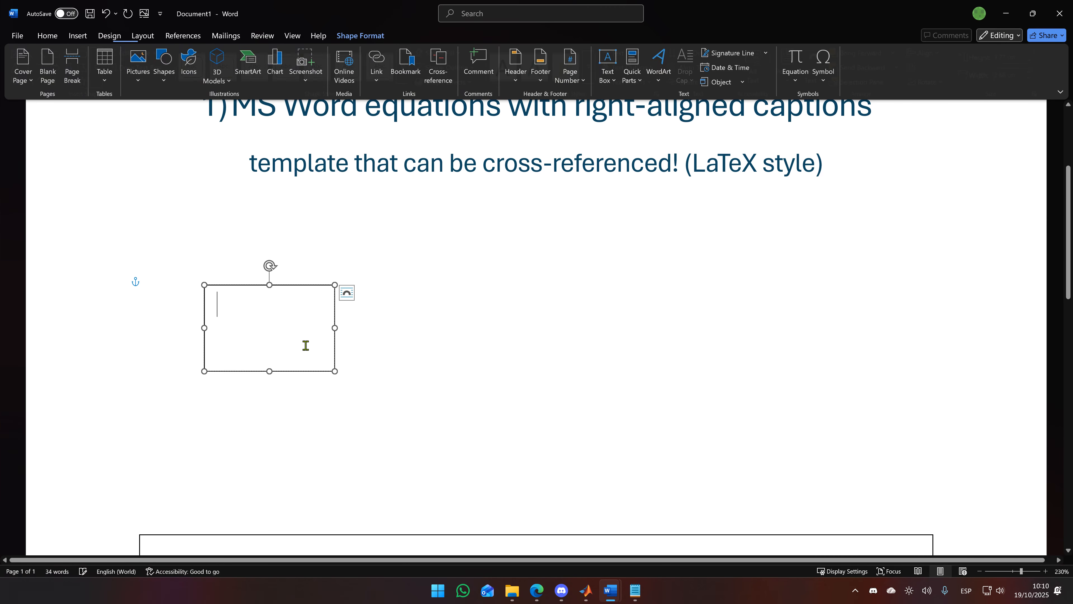
scroll(350, 355, up, 2)
click(348, 362)
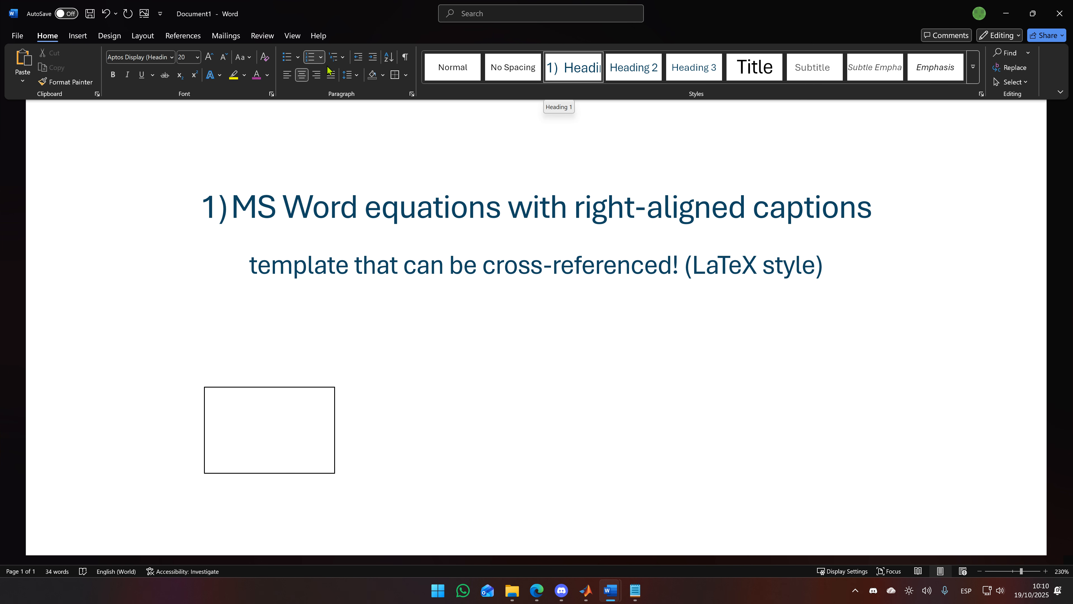
Define a new multilevel list for the numbered title, with level 1 linked to the Heading 1 style
click(335, 56)
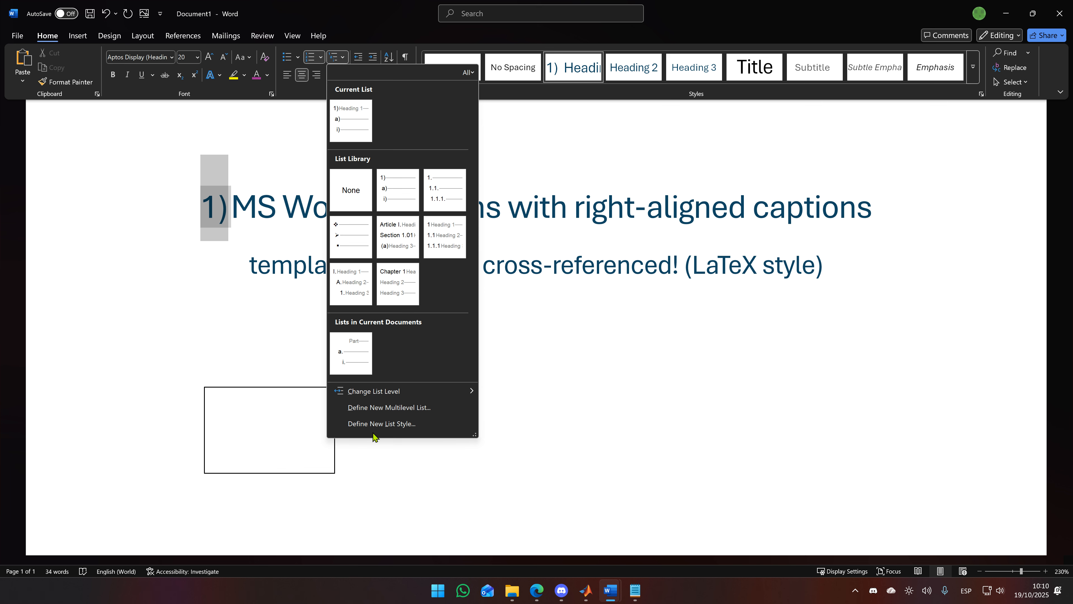
click(395, 408)
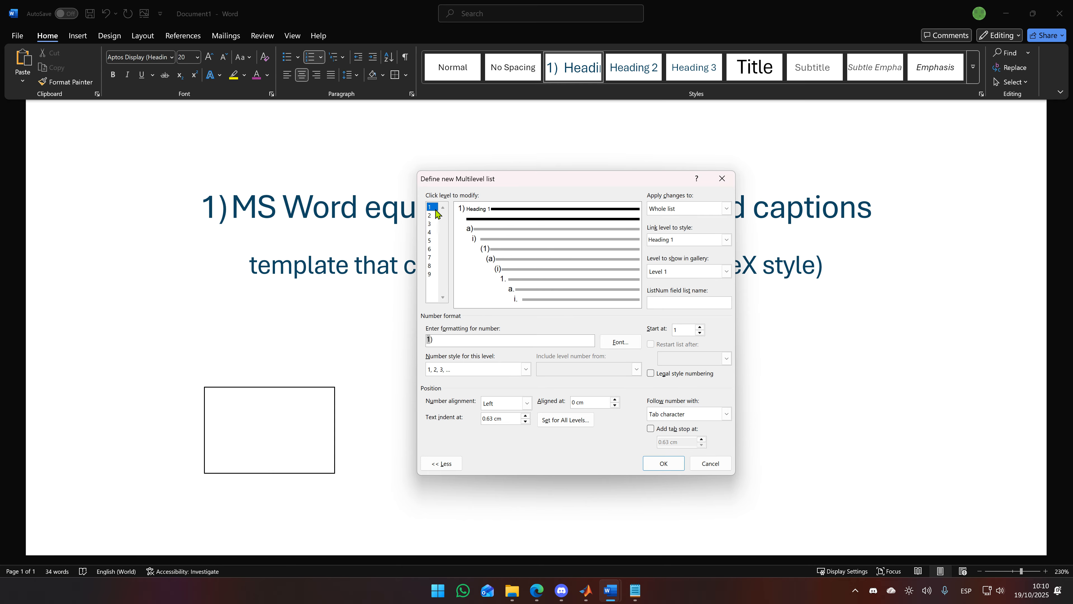
click(670, 239)
click(692, 278)
click(664, 464)
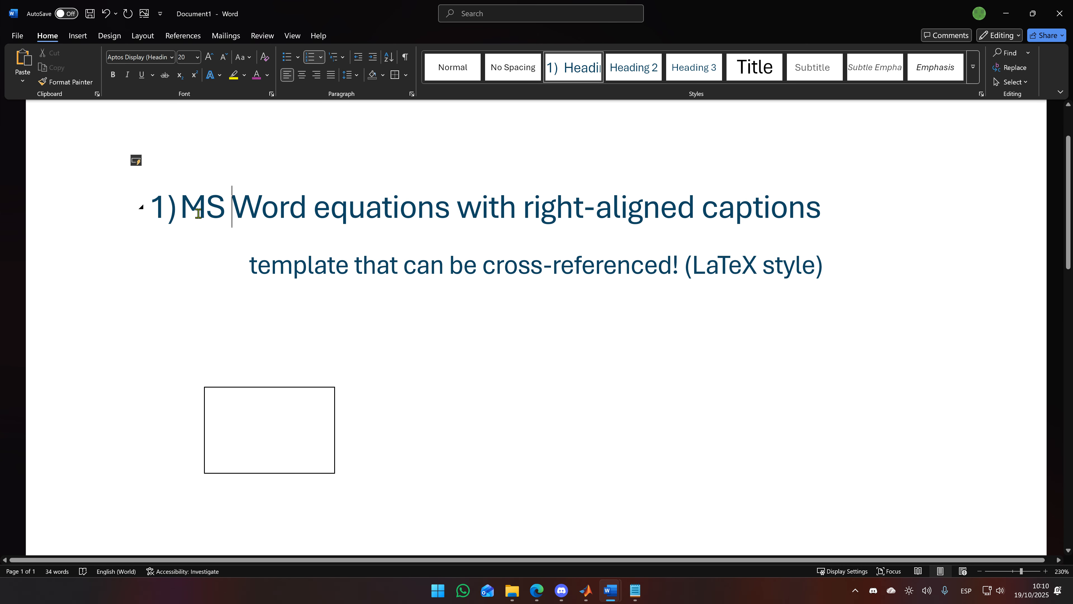
click(160, 213)
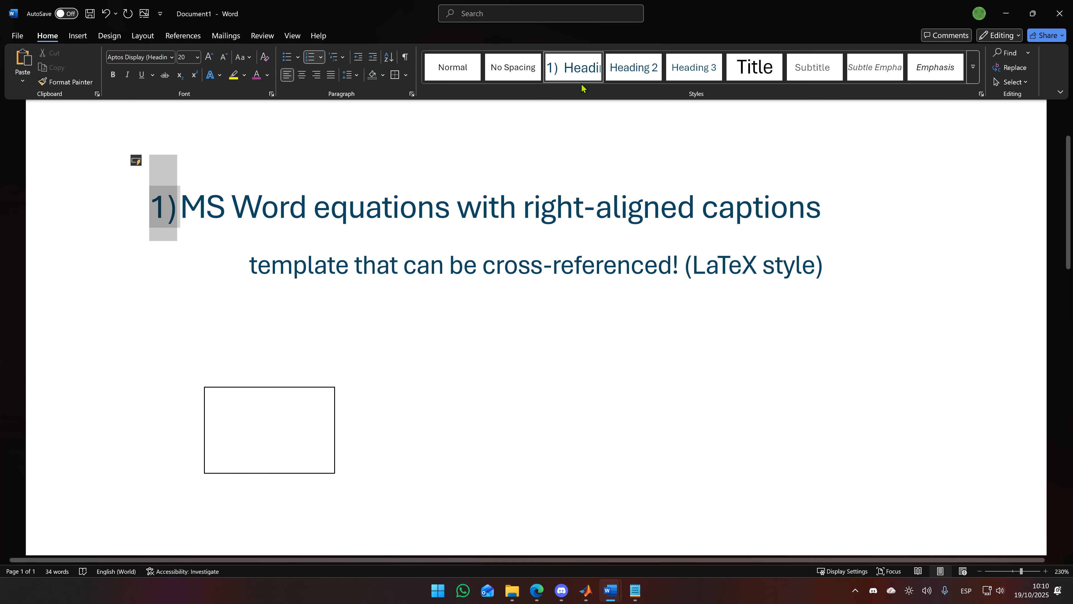
Enter an empty pair of parentheses "()" inside the new text box
click(286, 422)
click(286, 421)
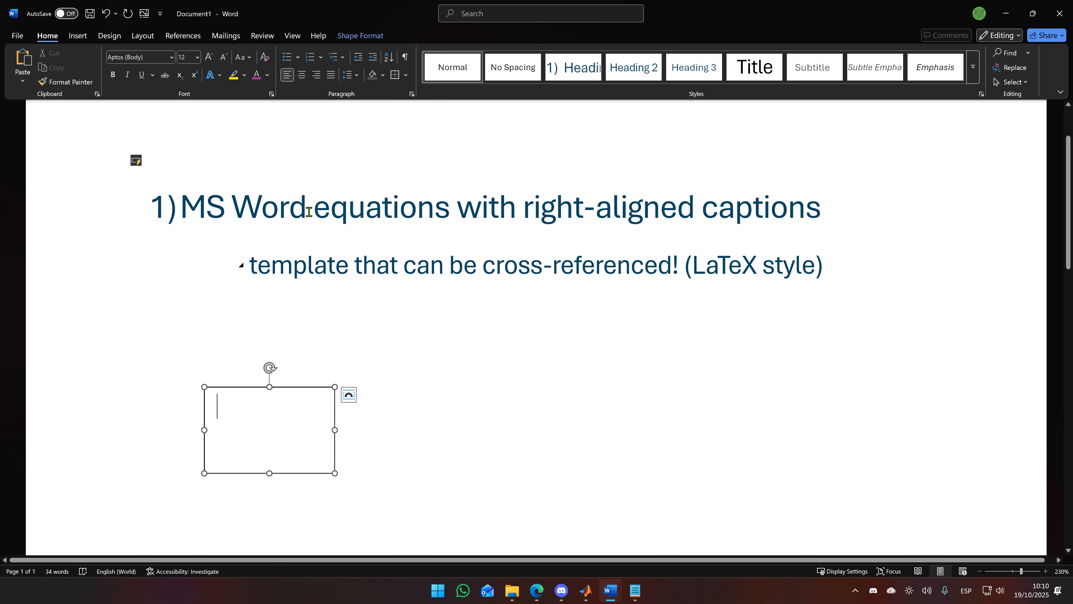
click(183, 36)
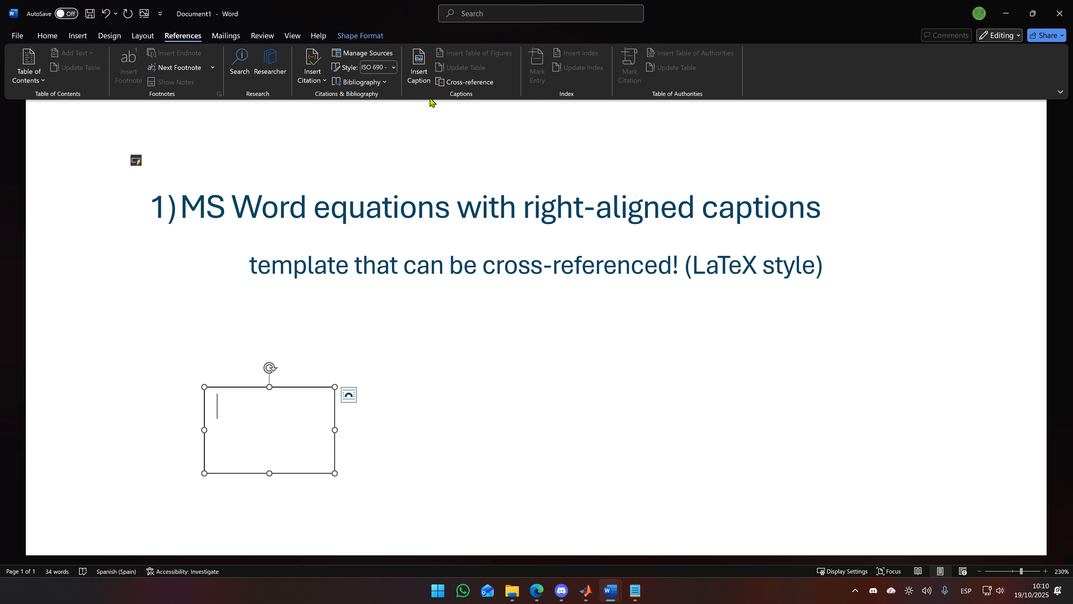
text(())
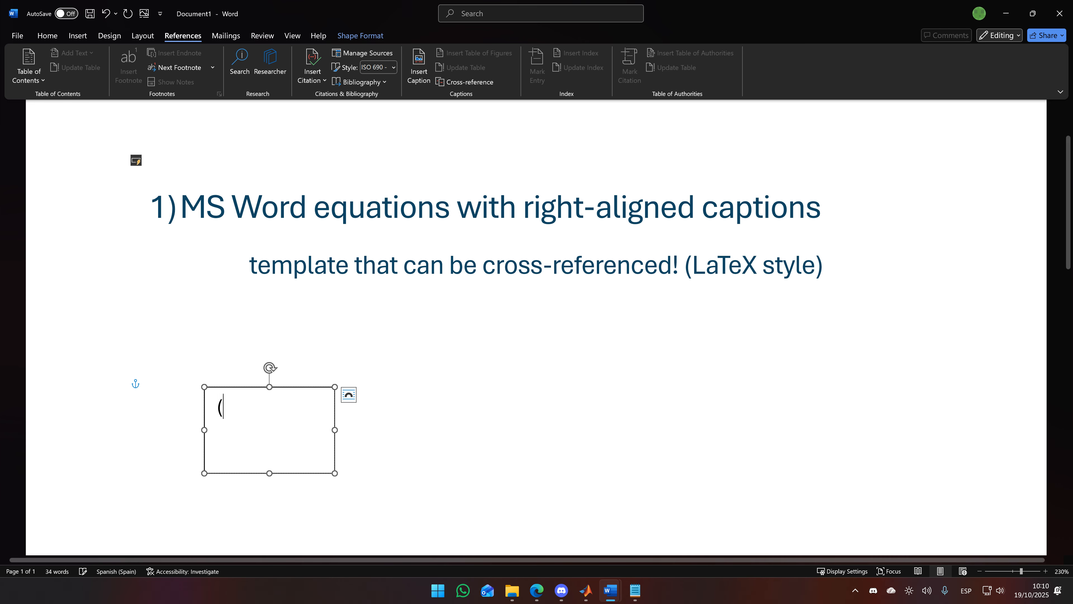
click(419, 67)
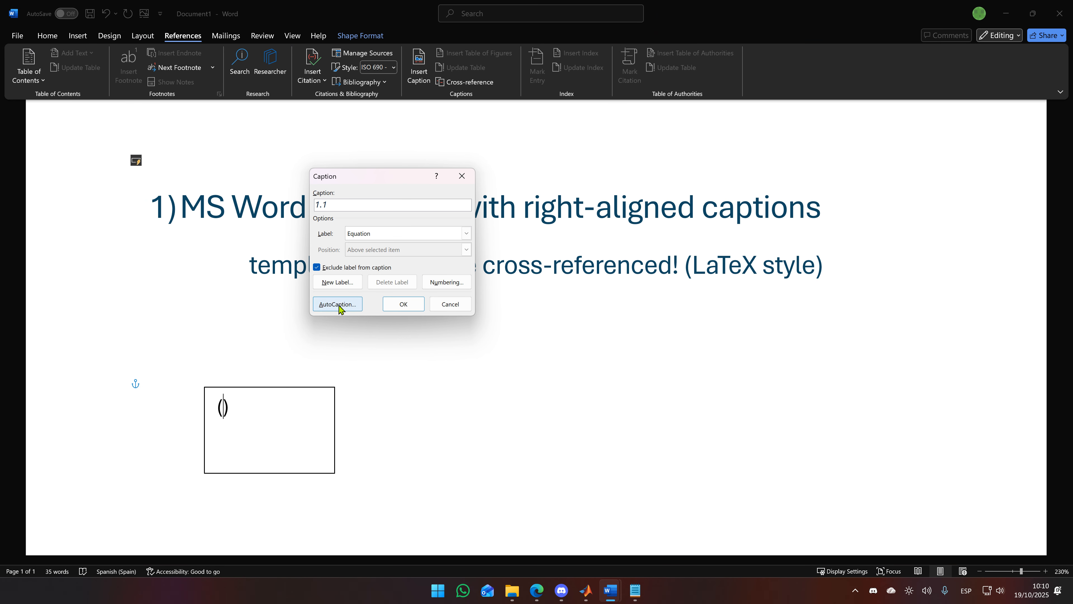
click(384, 236)
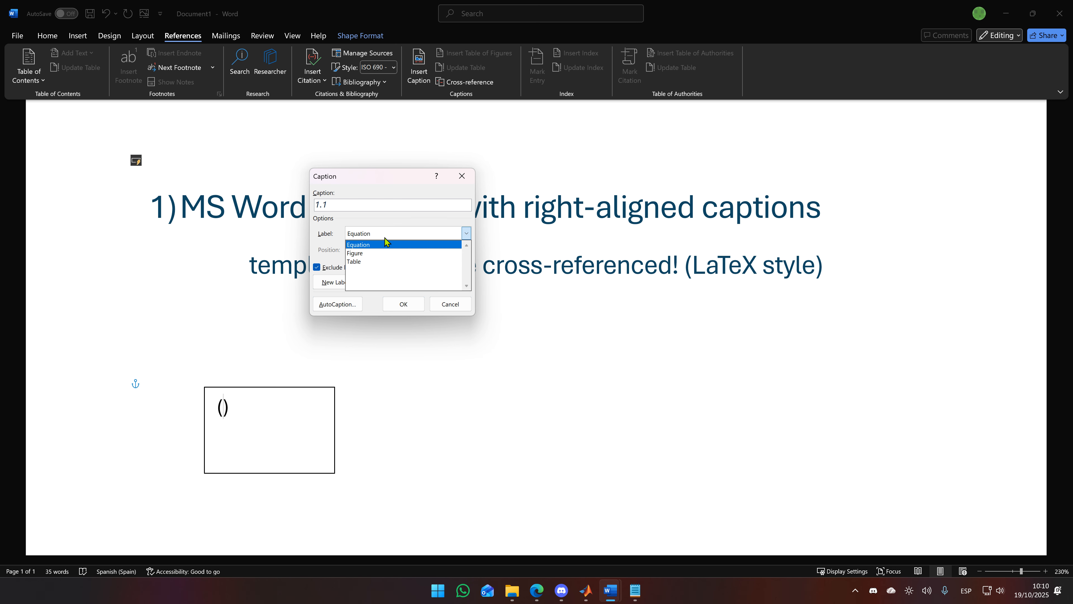
click(450, 304)
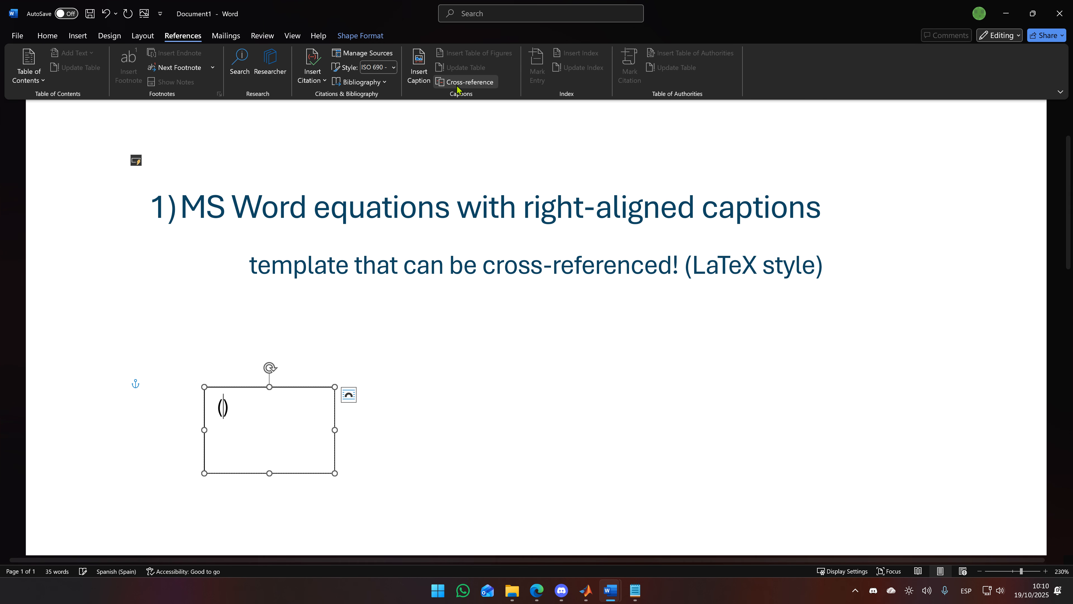
click(465, 82)
scroll(268, 227, down, 5)
click(70, 186)
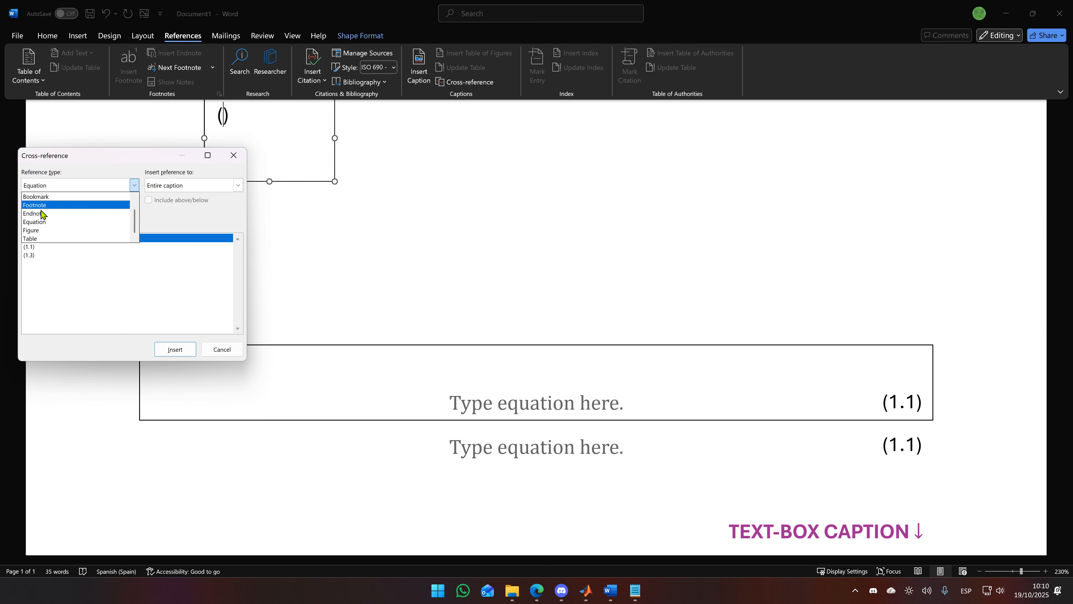
click(223, 349)
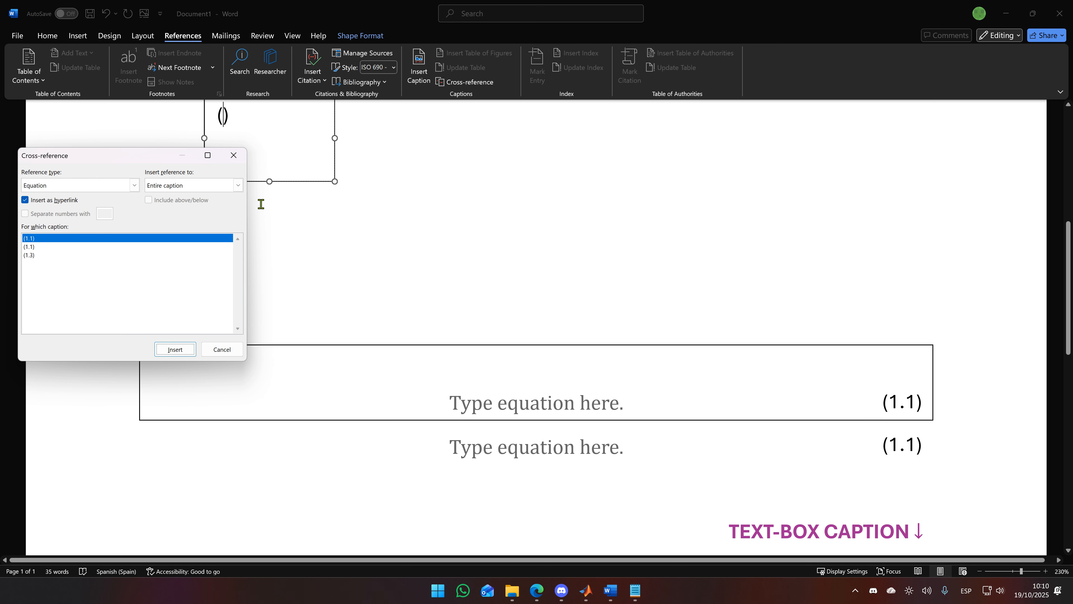
click(234, 155)
Insert an Equation caption for the text box, excluding the label and using 1, 2, 3 numbering with Heading 1 chapter numbers and a period separator
click(419, 65)
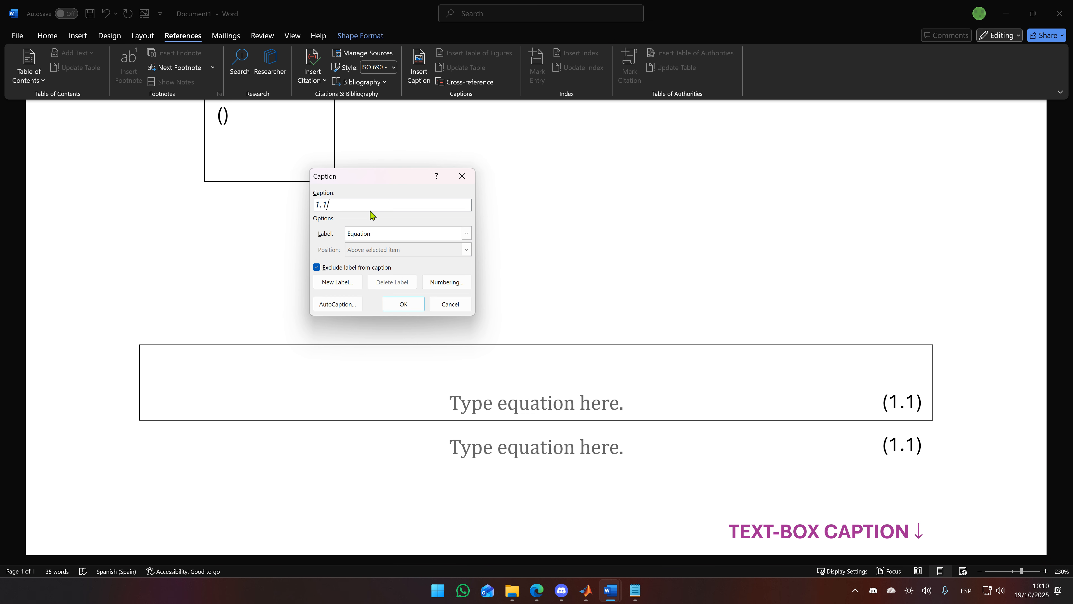
click(332, 268)
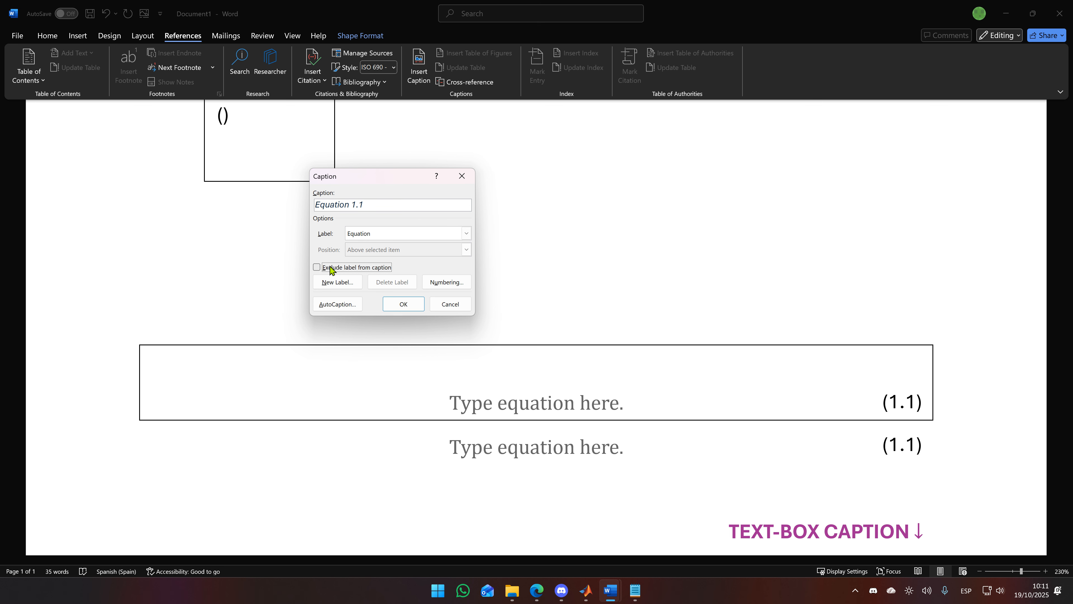
click(329, 269)
click(437, 279)
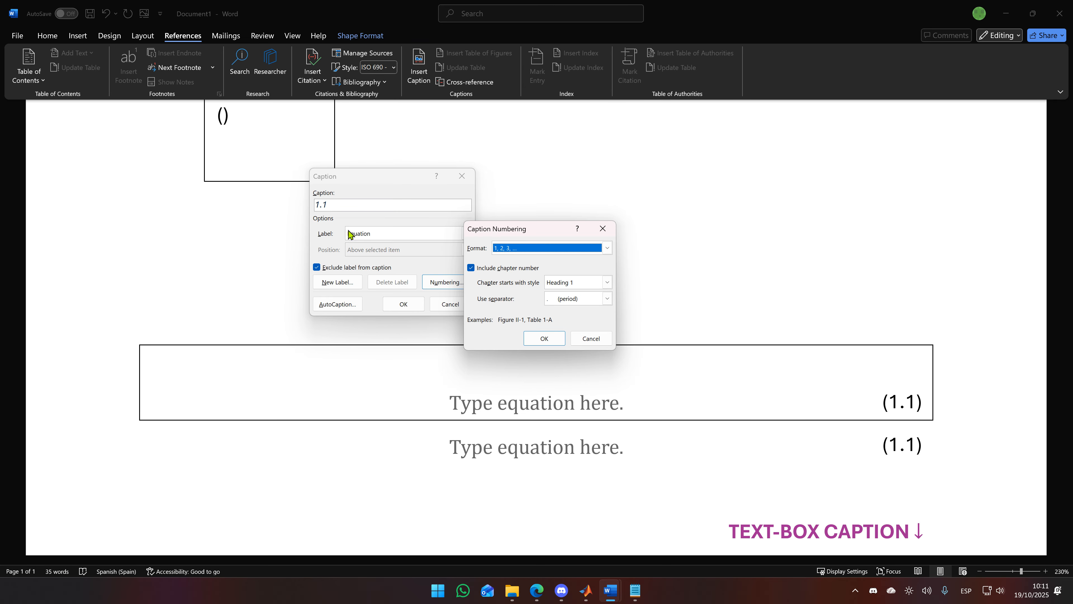
click(556, 341)
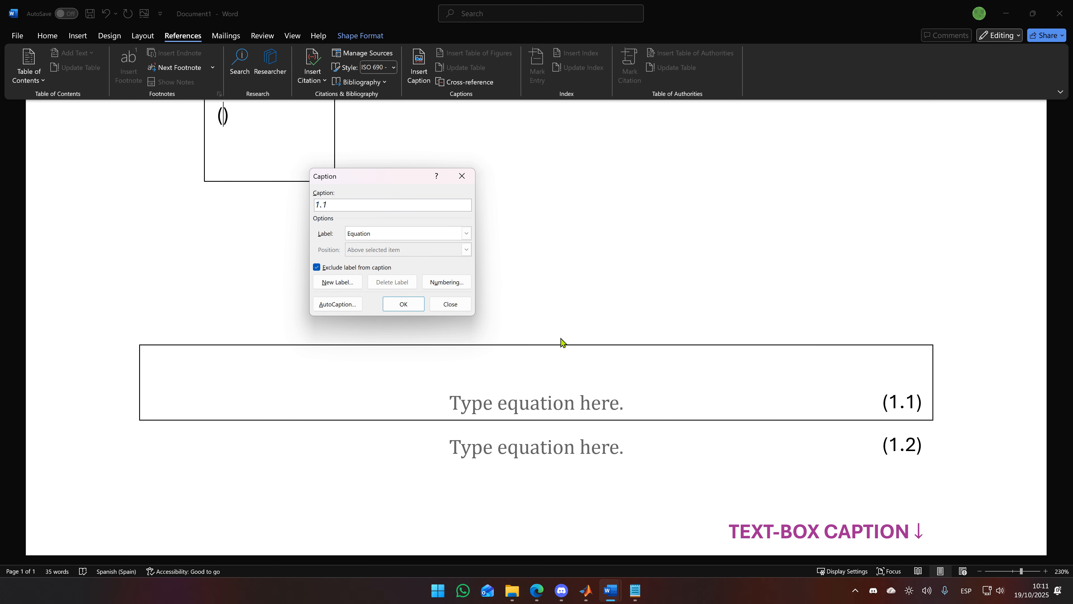
click(396, 305)
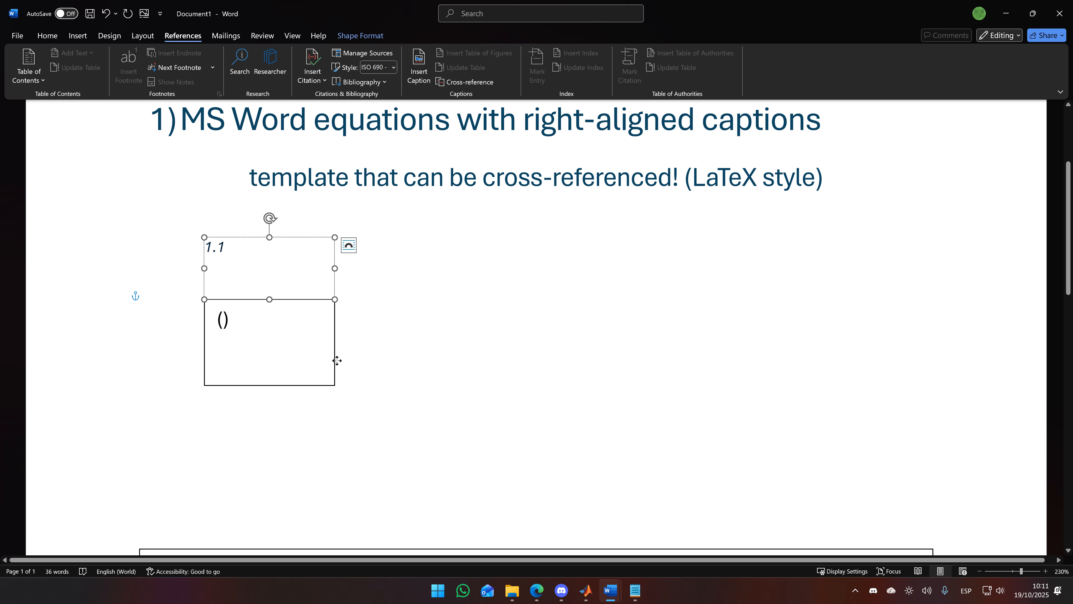
Delete the text box containing the parentheses and move the caption's text box toward the middle of the page
drag(336, 360, 334, 398)
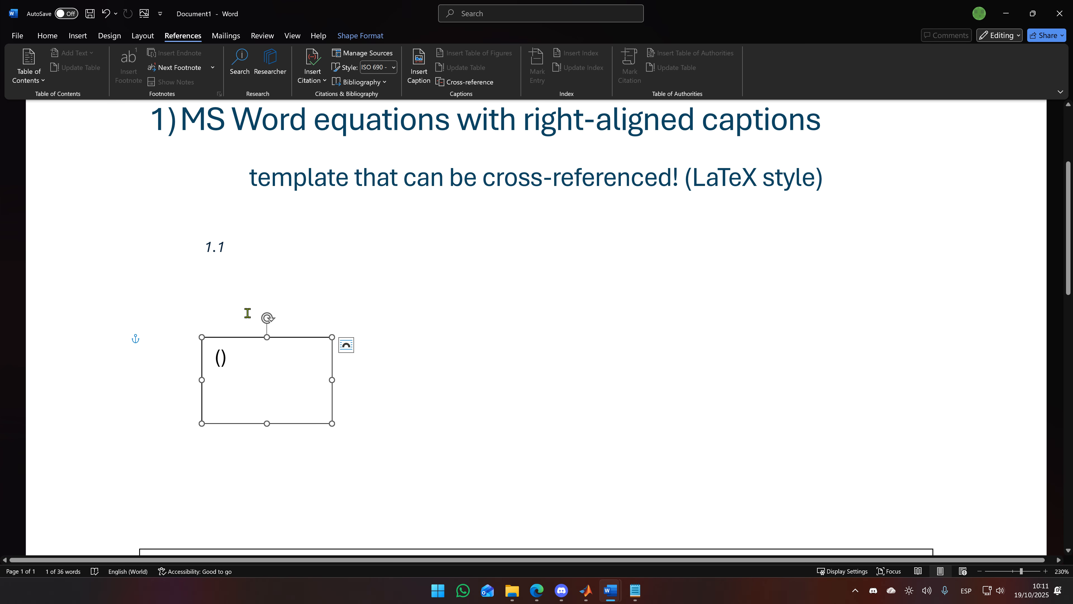
key(Delete)
click(312, 287)
mouse_move(323, 299)
mouse_down()
mouse_move(499, 359)
mouse_move(504, 339)
mouse_up()
Apply the No Spacing style to the number in the caption's text box
drag(426, 312, 339, 279)
click(47, 35)
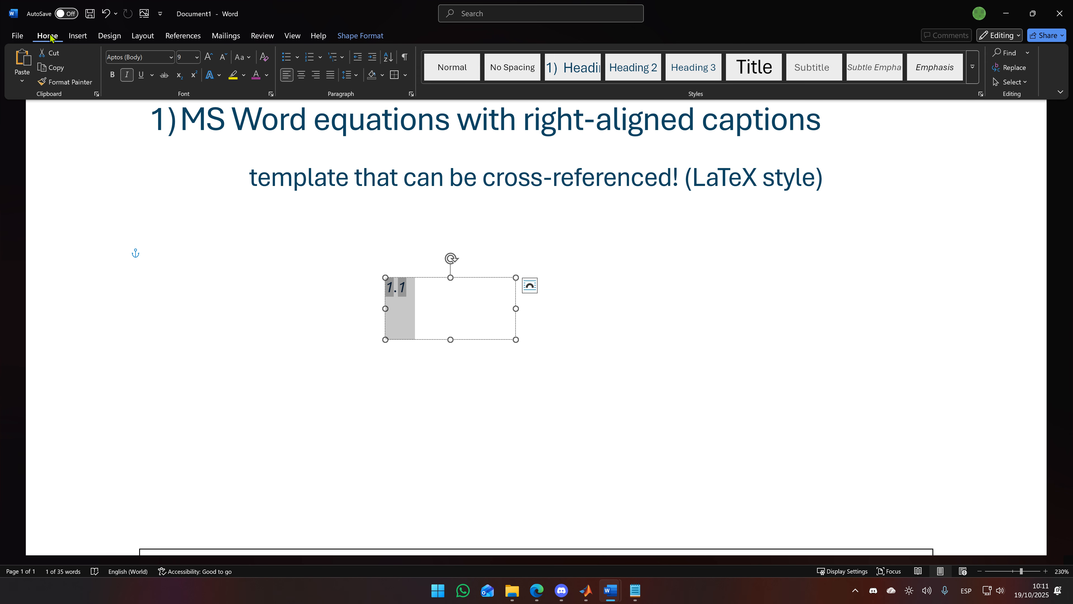
click(516, 69)
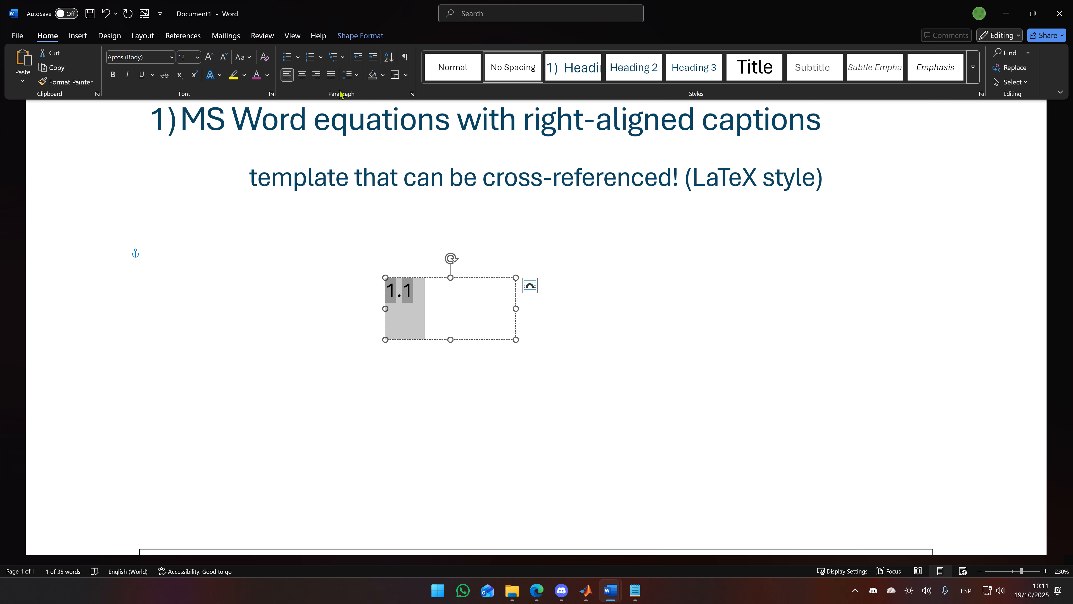
Set the caption paragraph's spacing after to 0 pt
click(412, 94)
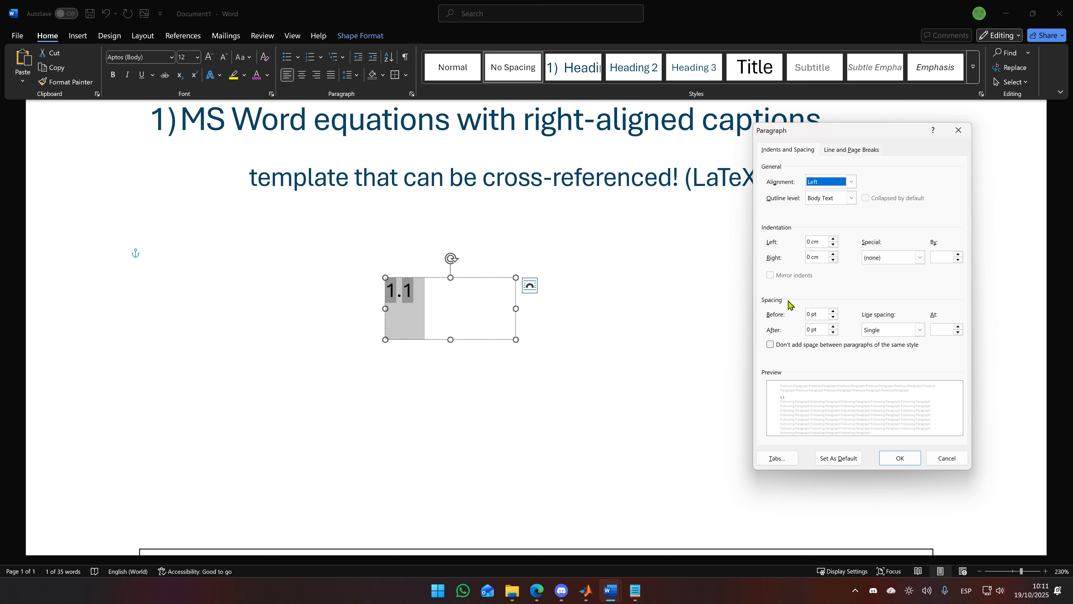
click(833, 327)
click(833, 326)
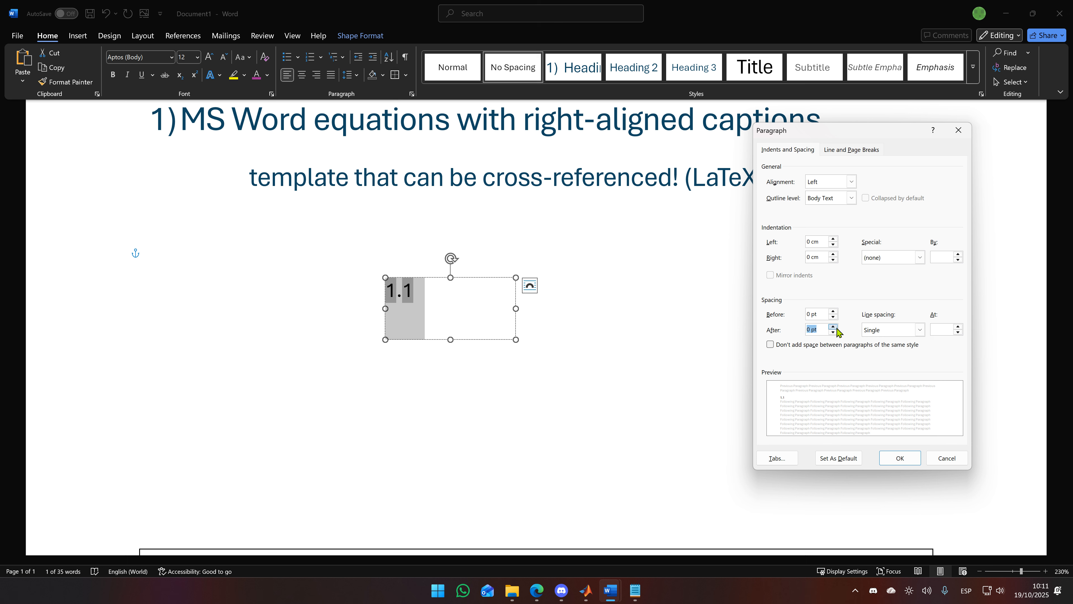
click(900, 459)
click(442, 319)
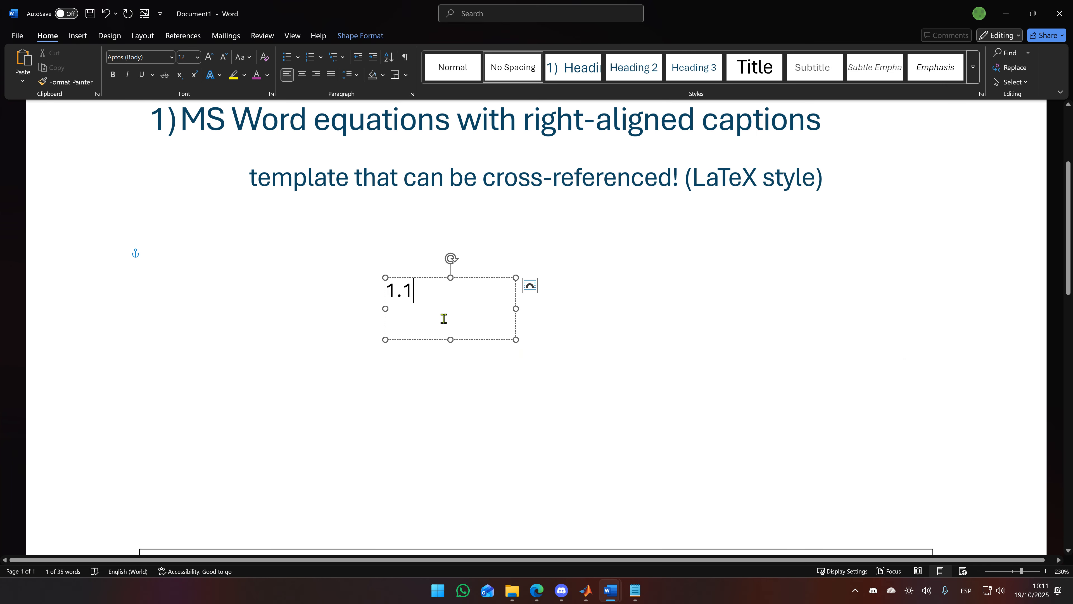
Enclose the caption number inside the text box in parentheses
text())
key(Home)
text(()
key(End)
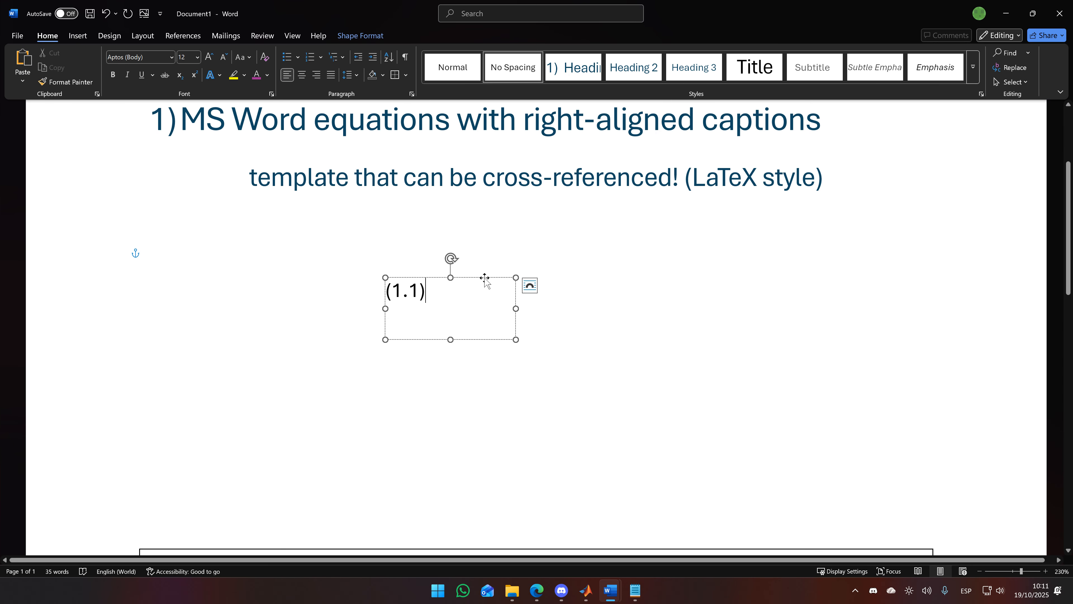
Make the caption's text box resize to fit its text without wrapping, and move it toward the right side of the page
drag(485, 281, 492, 280)
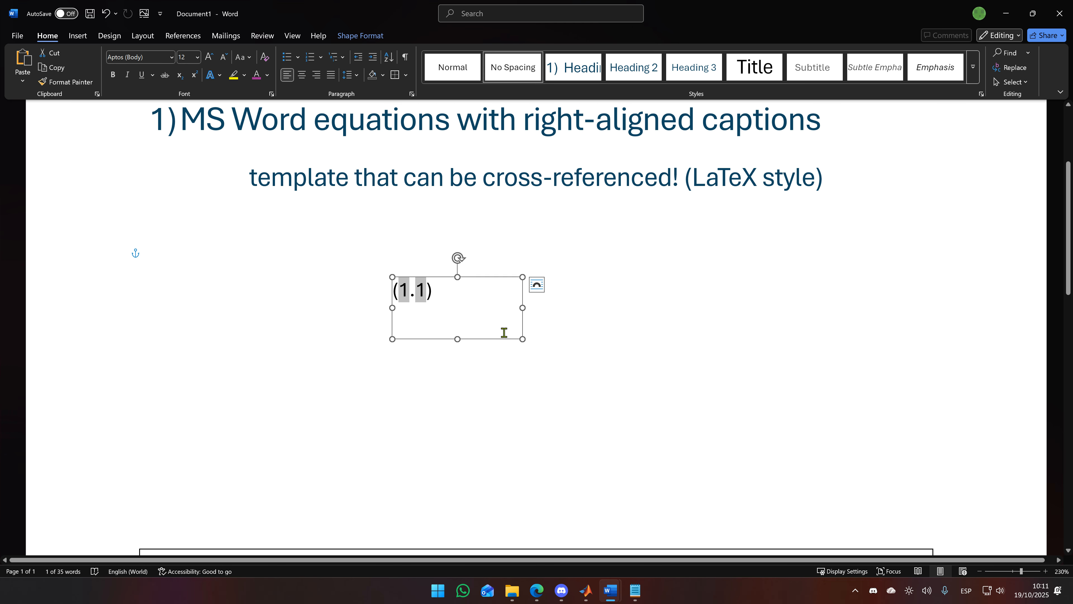
right_click(495, 339)
click(517, 331)
click(975, 158)
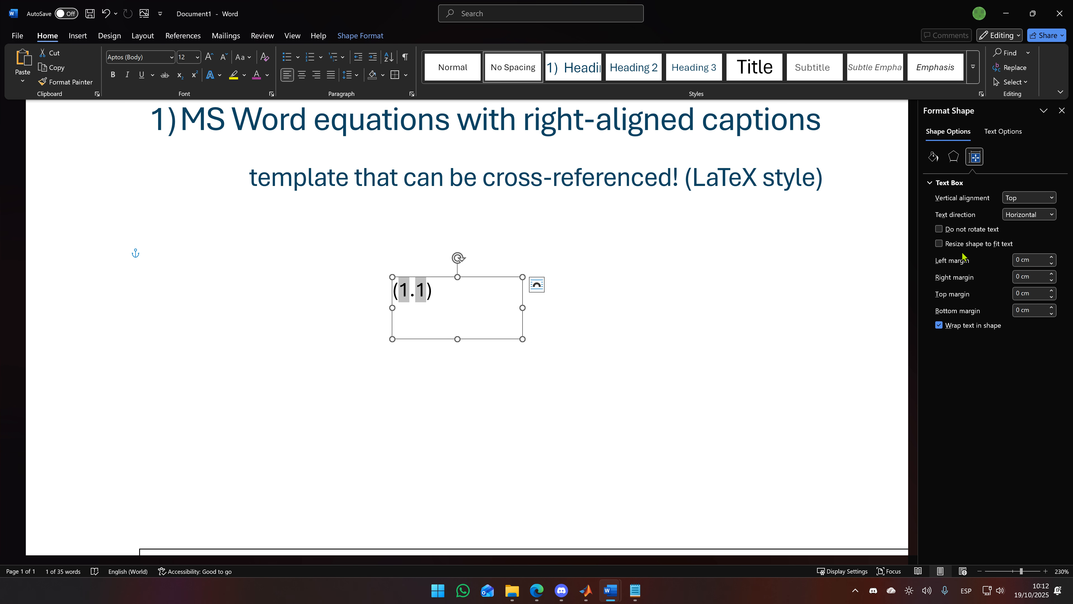
click(947, 246)
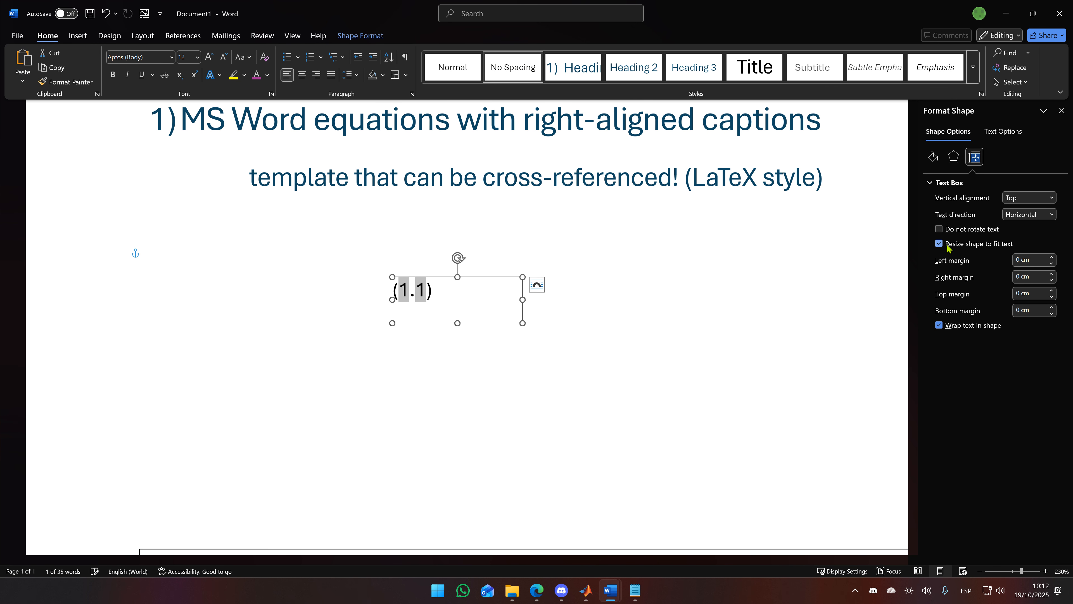
click(950, 330)
drag(439, 302, 632, 335)
click(479, 311)
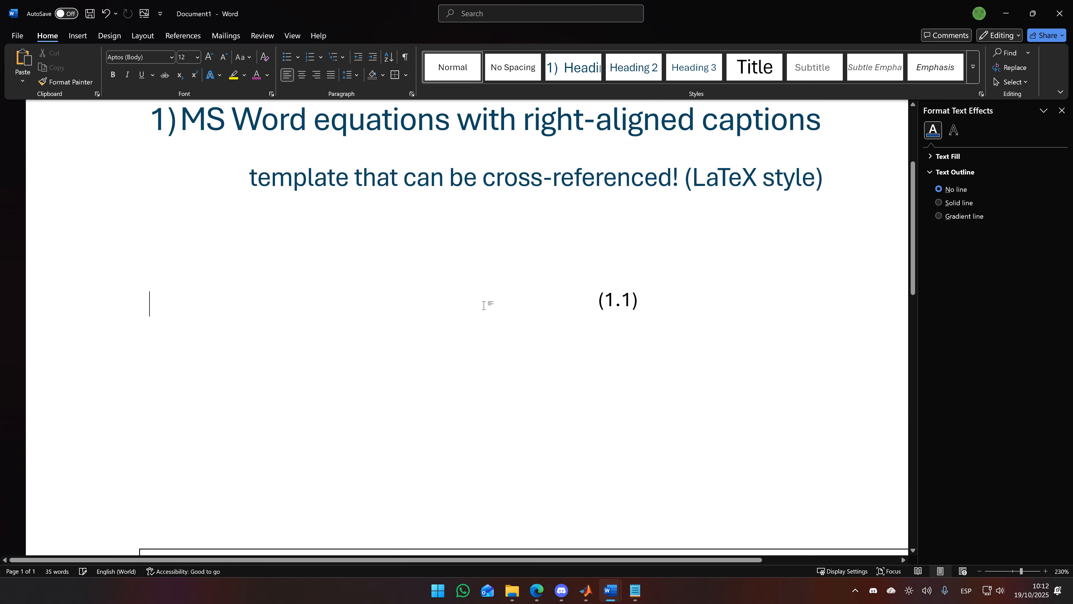
Insert a new empty equation on the line where the caption's text box is anchored
click(624, 317)
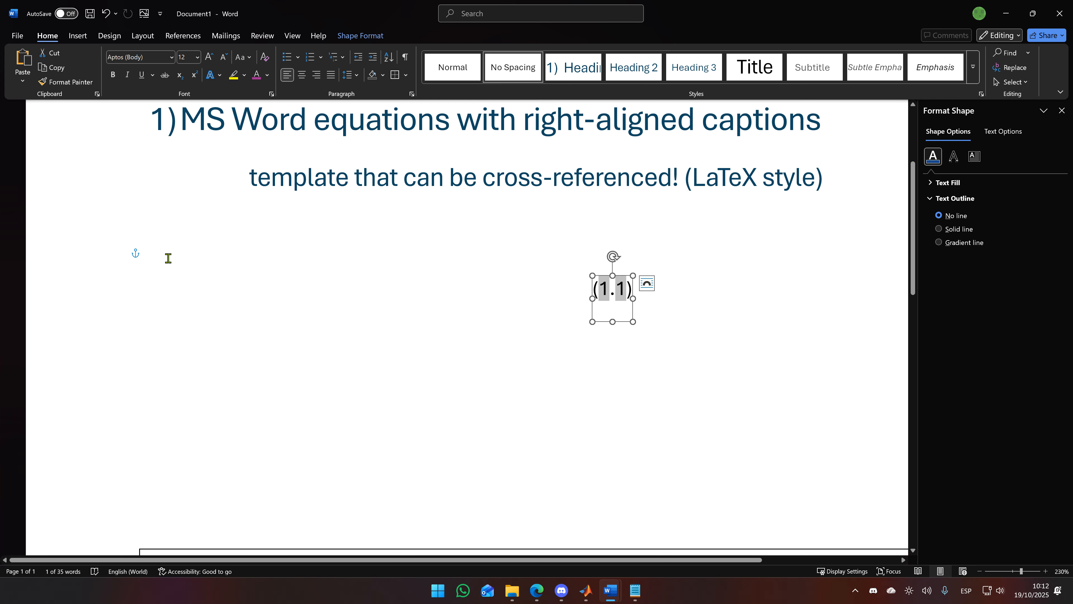
click(168, 258)
click(621, 324)
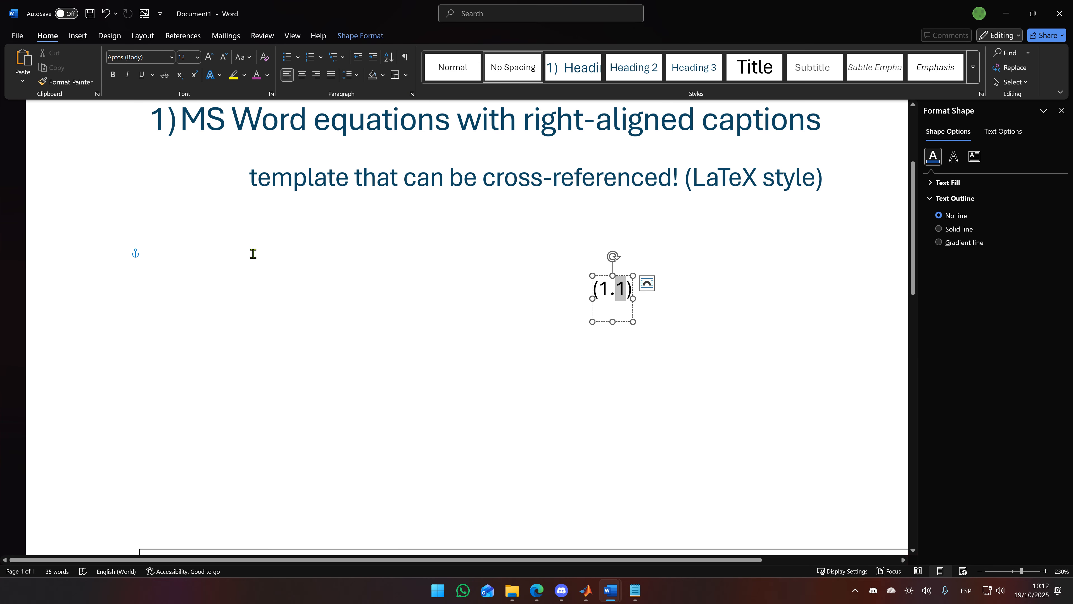
click(177, 256)
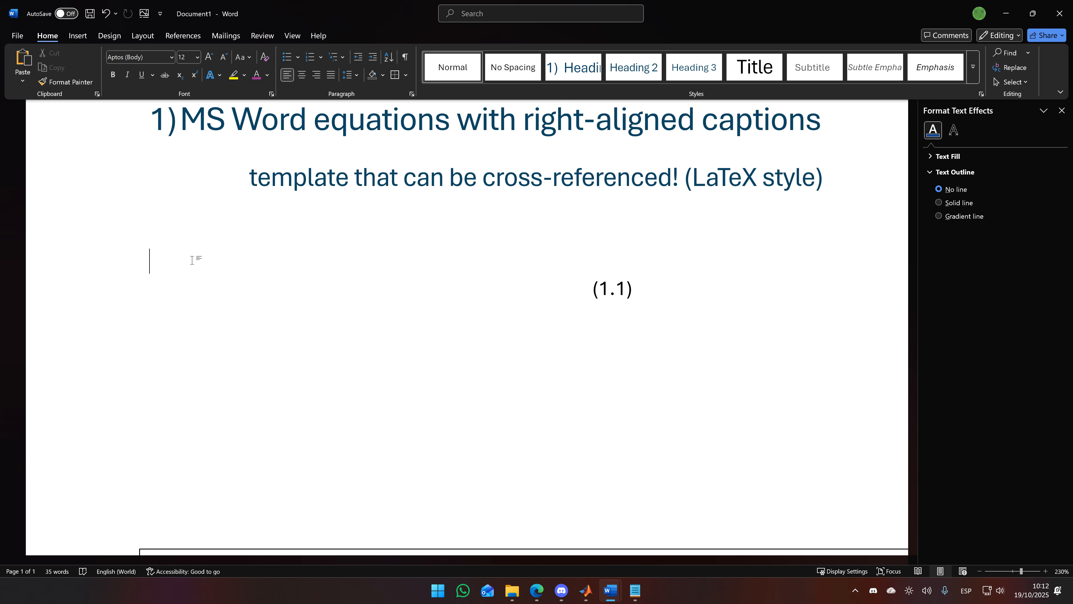
key(alt+equal)
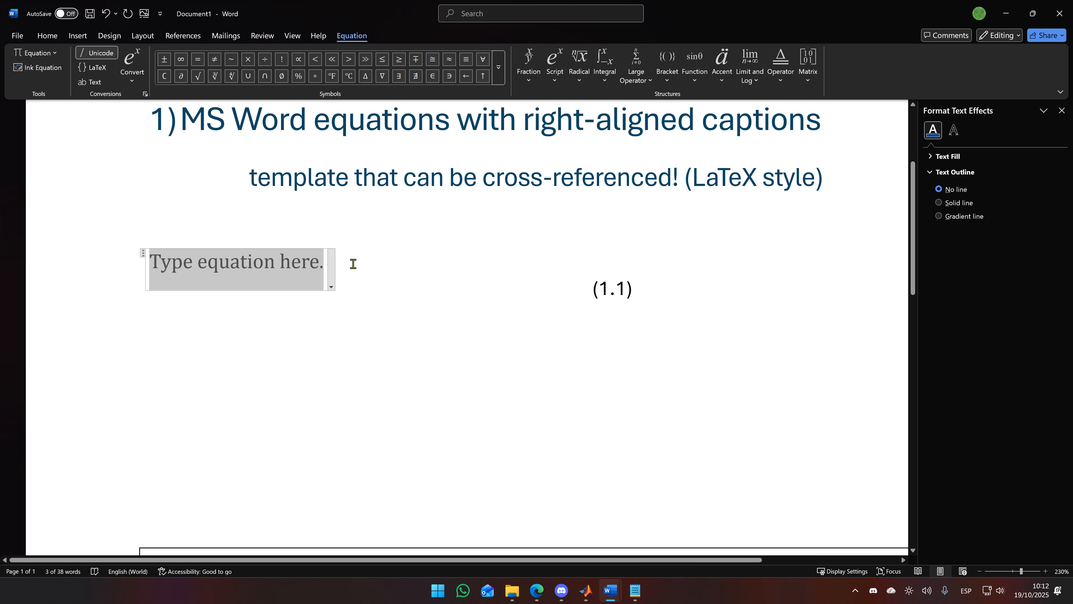
click(352, 263)
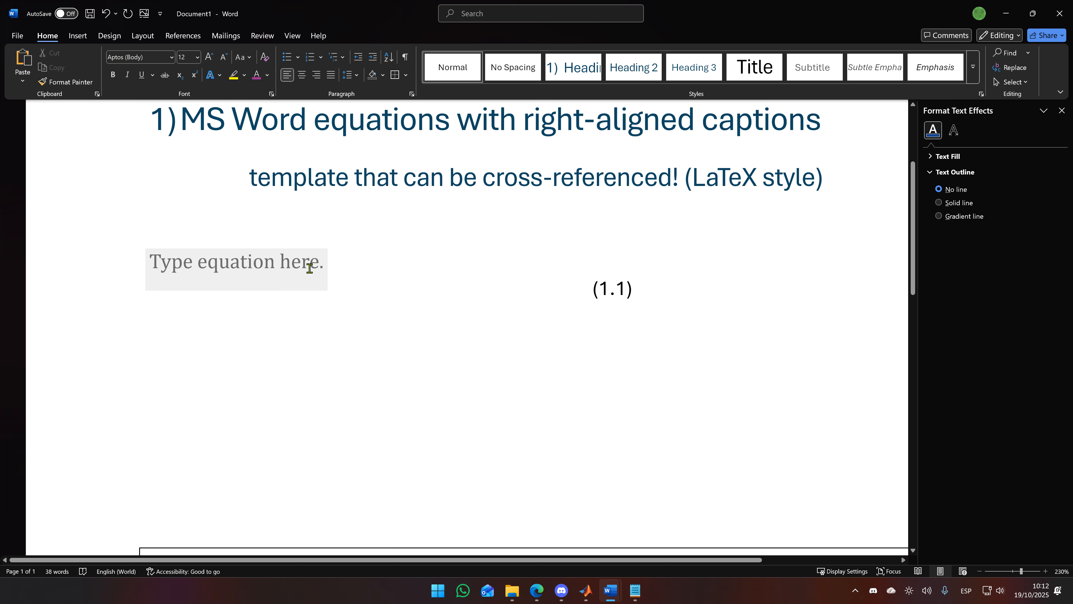
Center the equation placeholder on its line
click(614, 309)
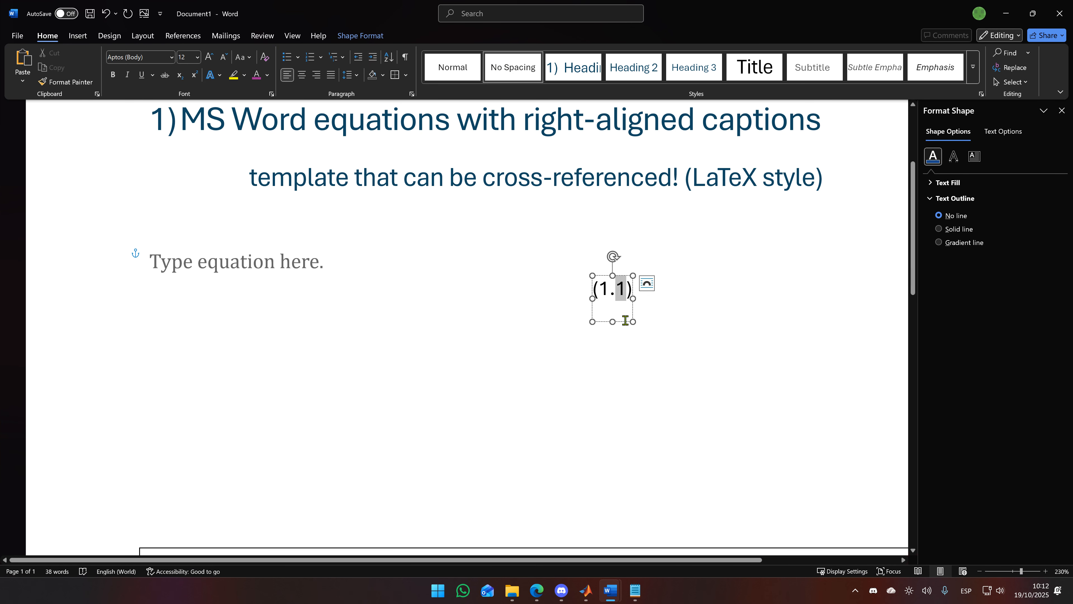
click(359, 279)
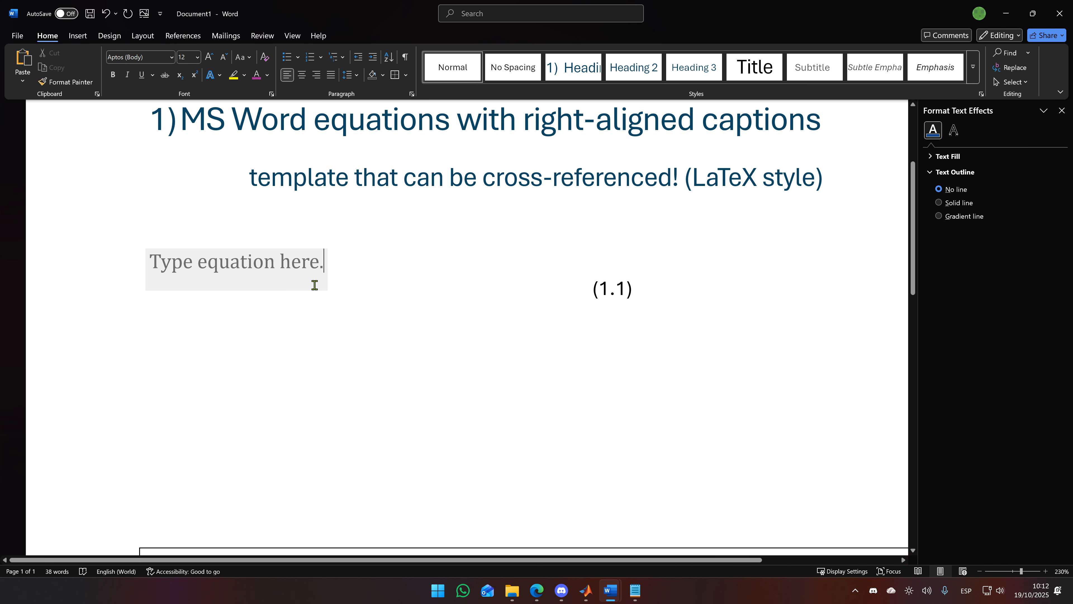
click(256, 266)
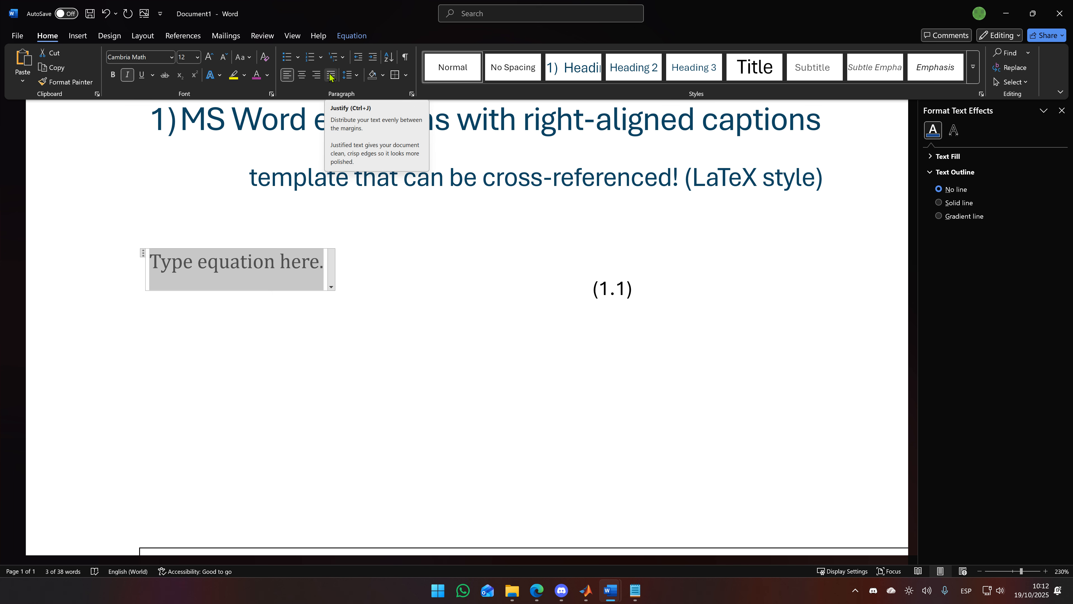
click(302, 75)
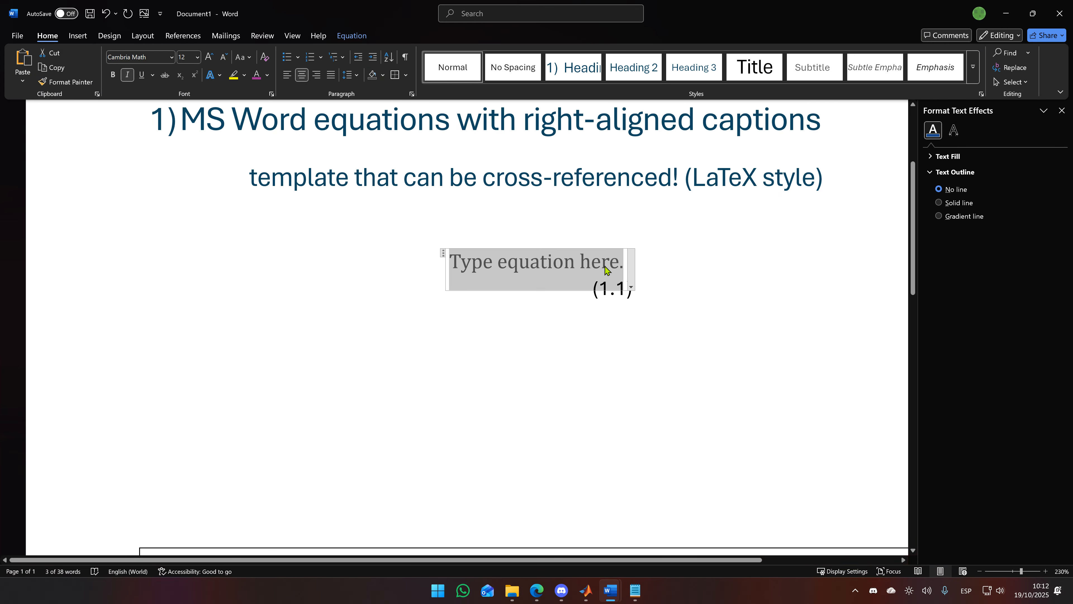
Set the caption text box's horizontal position to Right alignment relative to the column
click(632, 302)
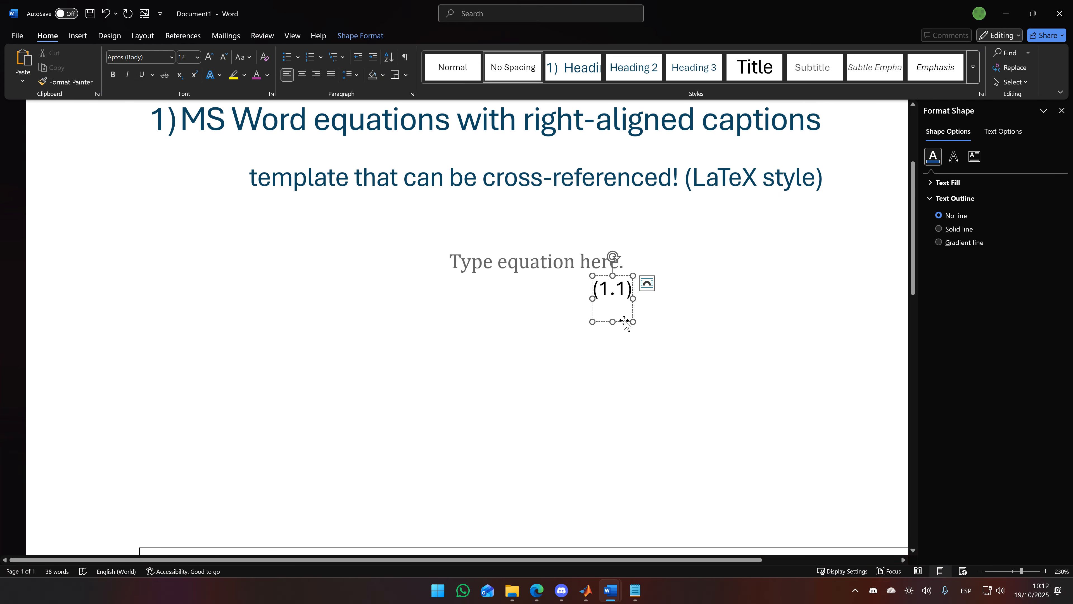
right_click(625, 322)
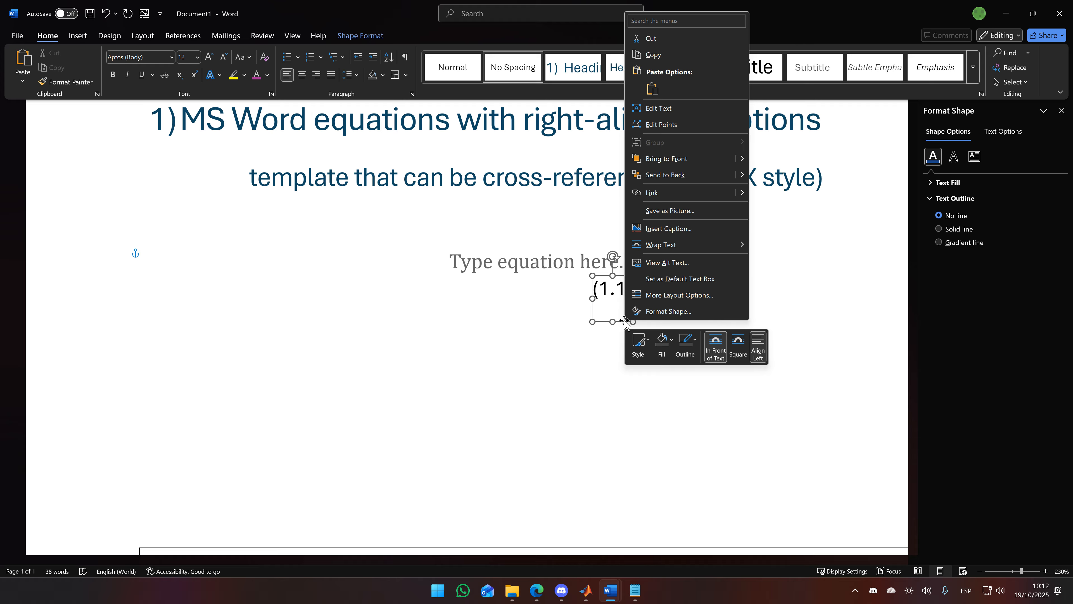
click(692, 295)
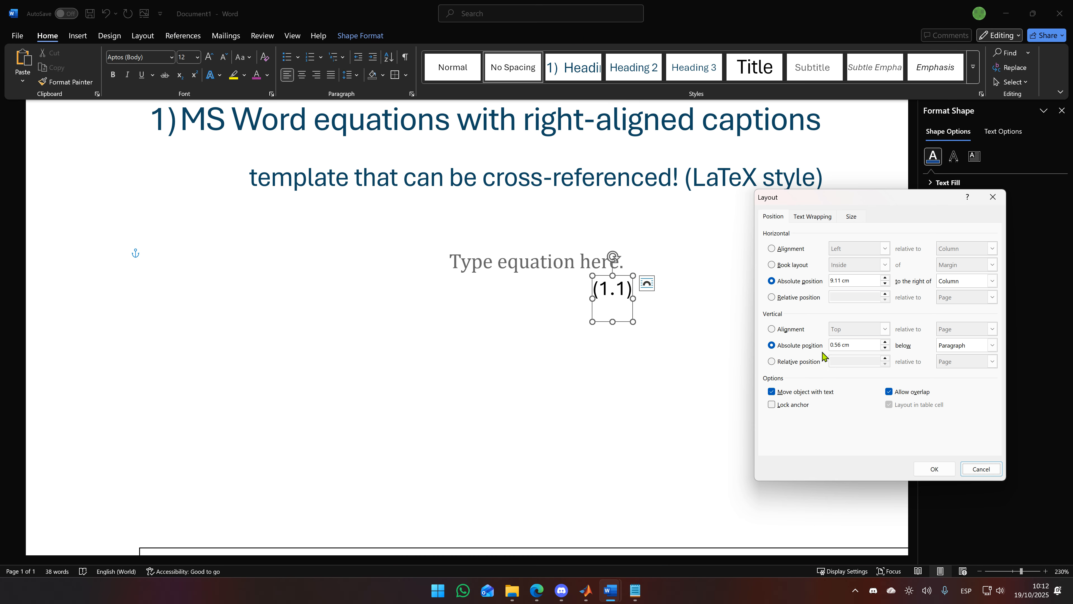
click(773, 248)
click(885, 248)
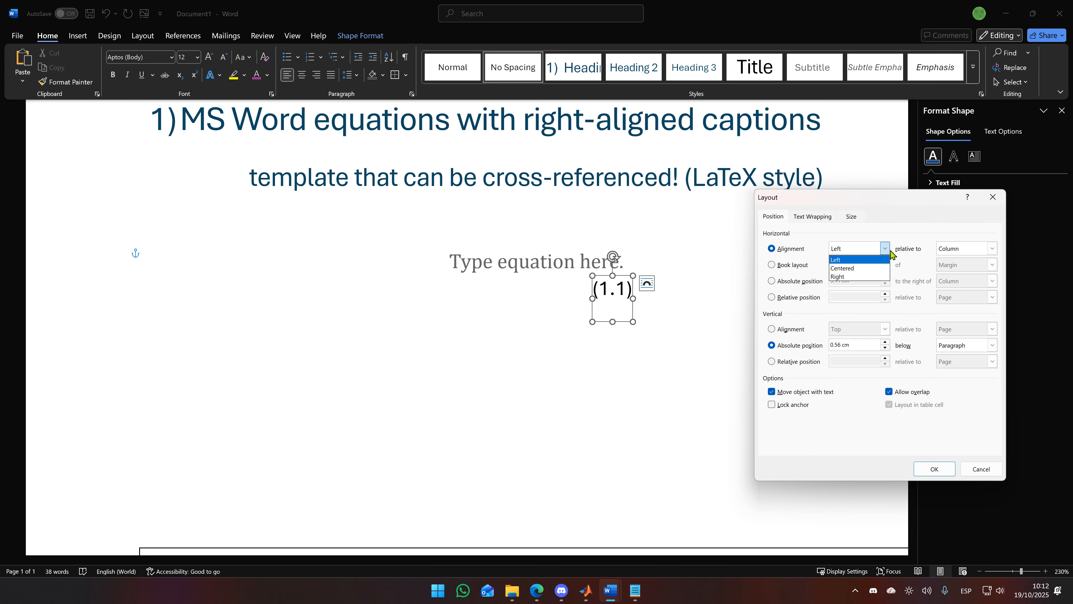
click(866, 277)
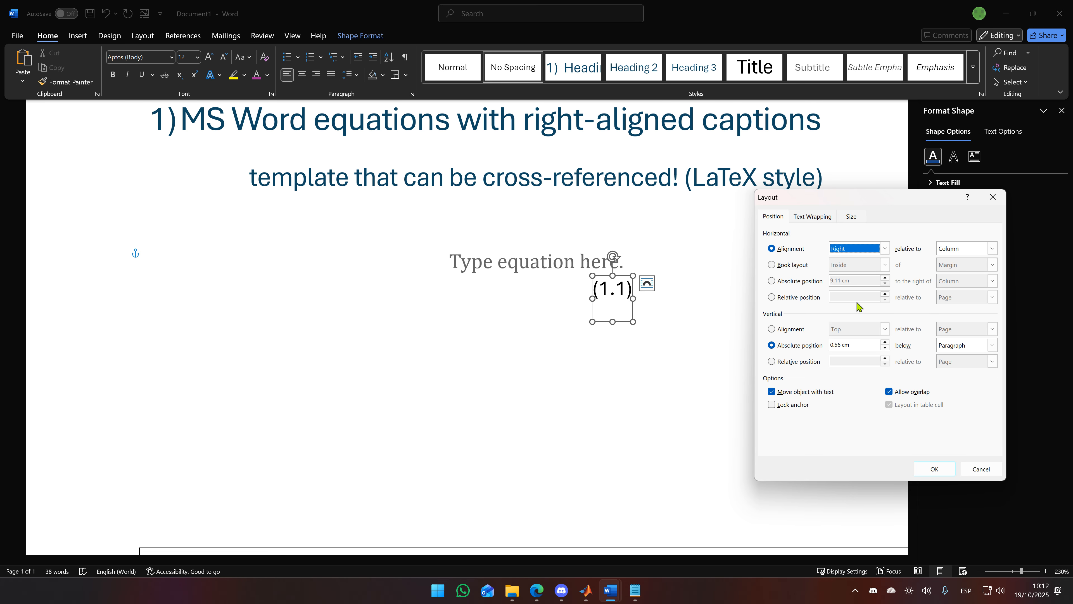
Set the caption text box's vertical alignment to Centered relative to the line, and lock its anchor
click(792, 331)
click(865, 330)
click(845, 347)
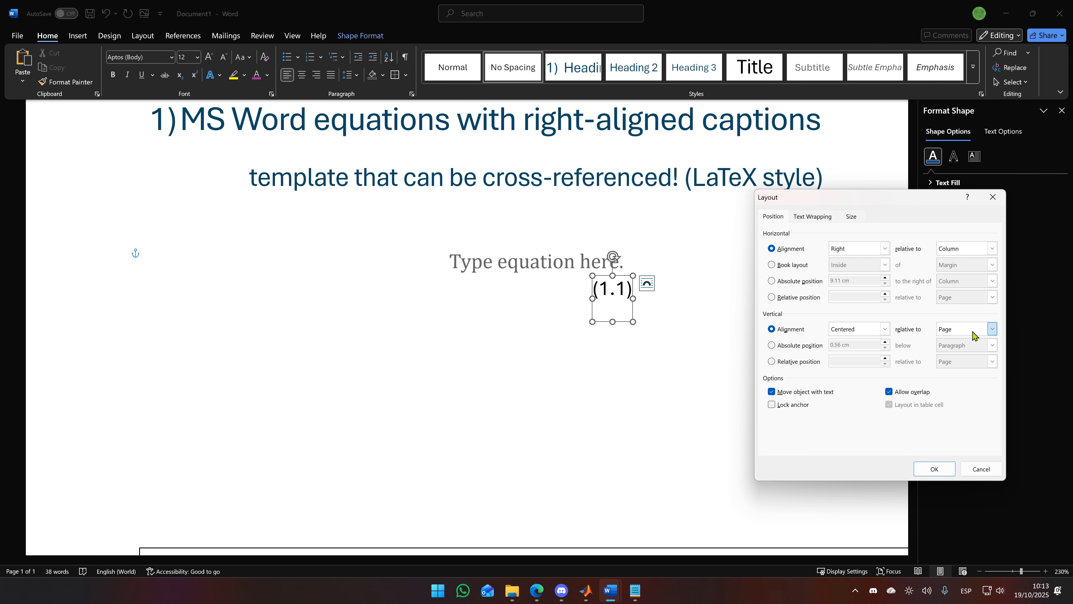
click(973, 336)
click(956, 362)
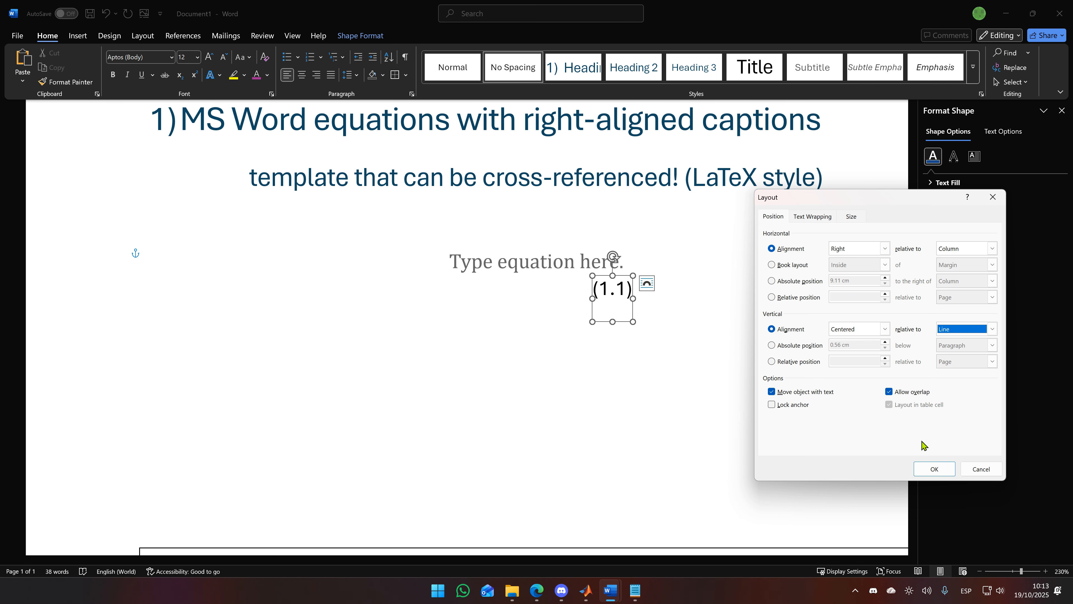
click(772, 405)
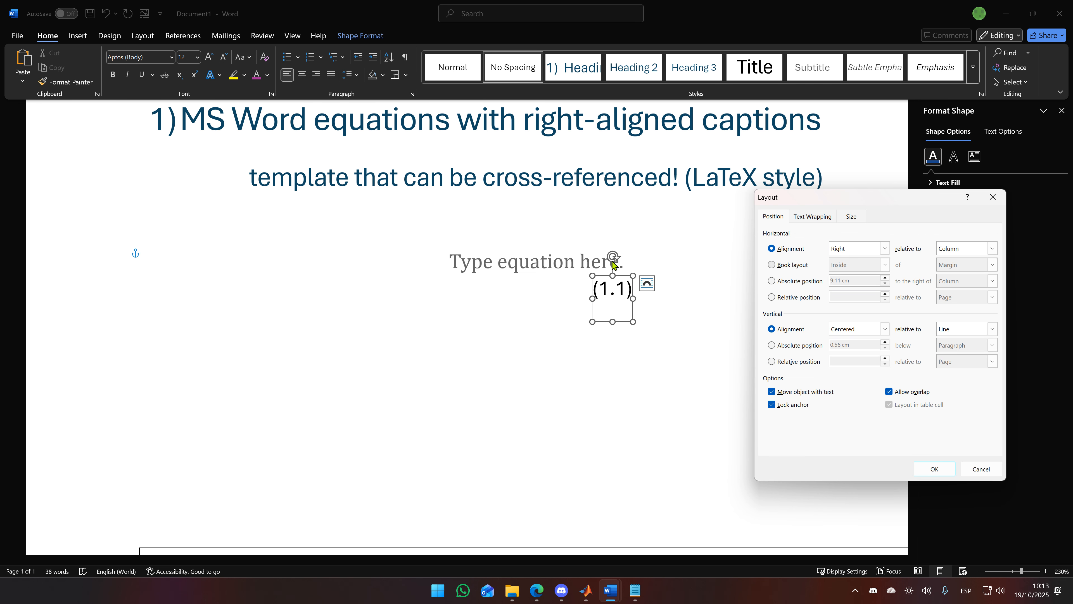
click(935, 468)
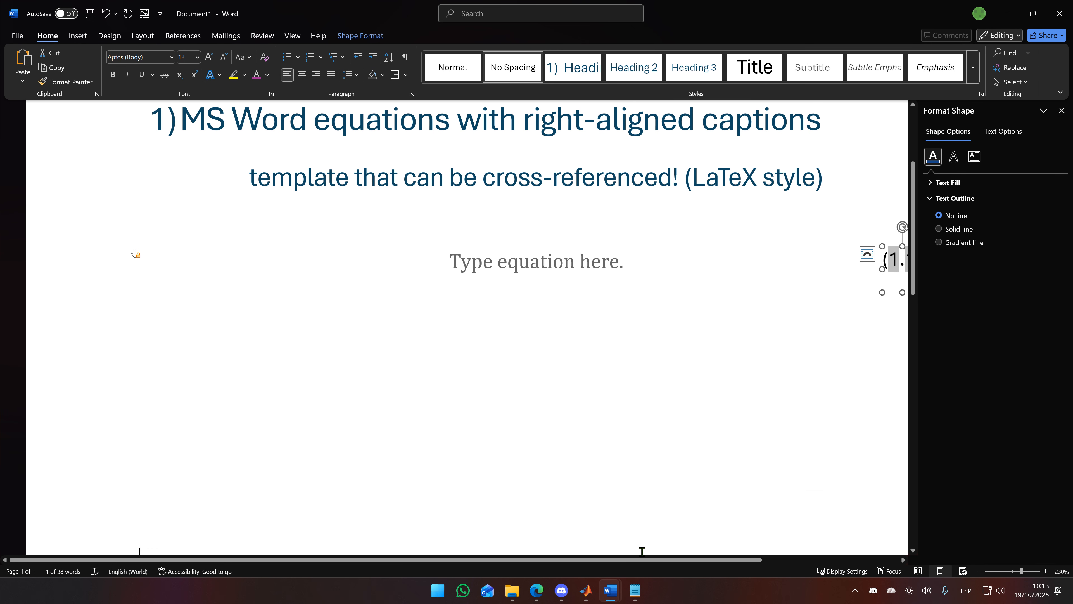
Show the ruler to check the alignment of the equation and its caption against the page margins
scroll(663, 484, down, 2)
click(838, 319)
click(867, 270)
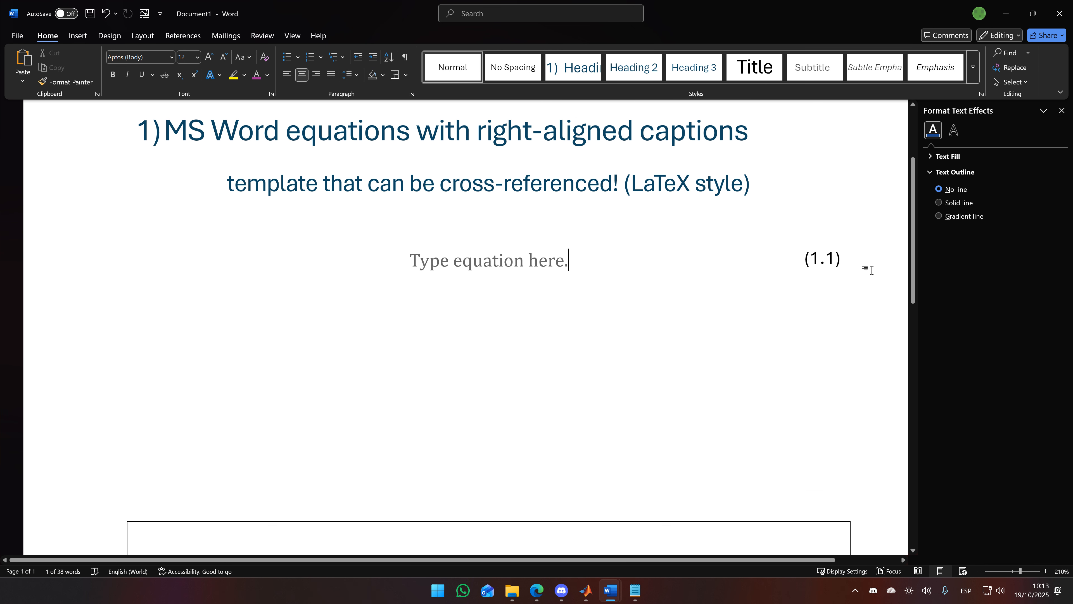
click(290, 36)
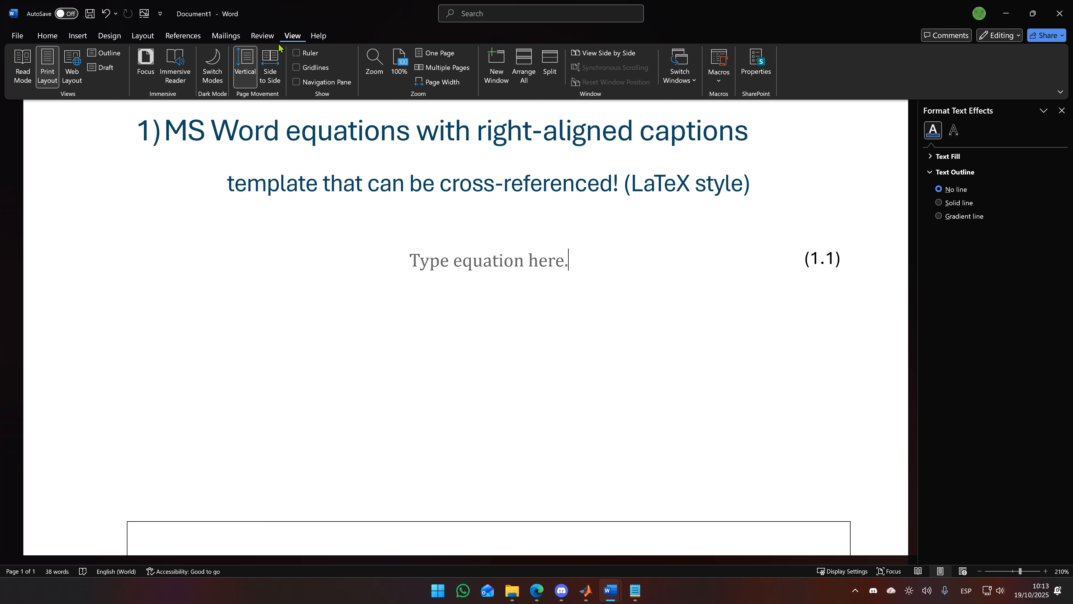
click(296, 53)
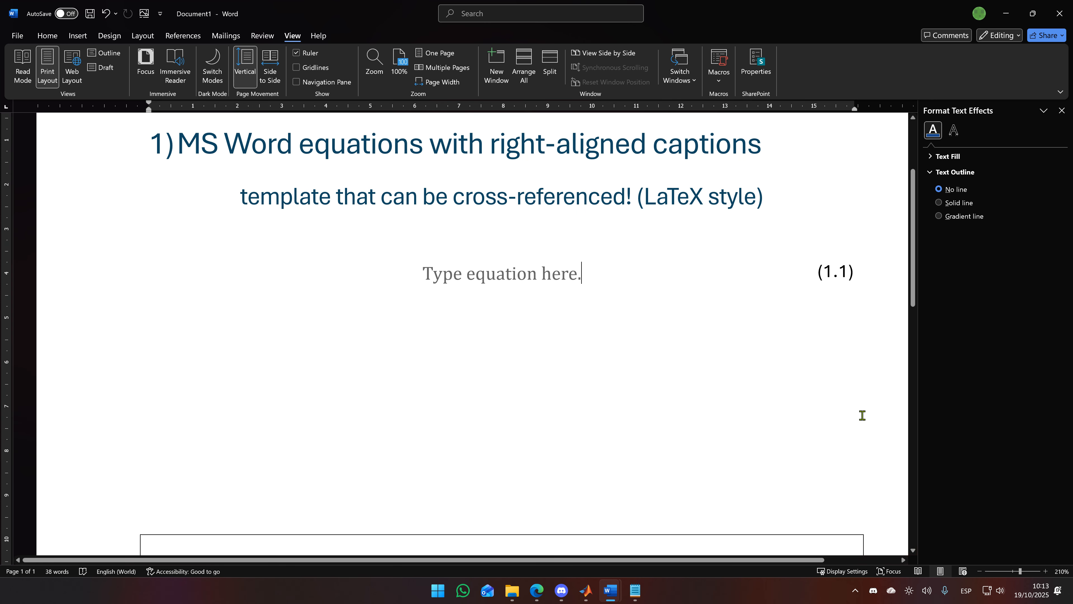
click(521, 273)
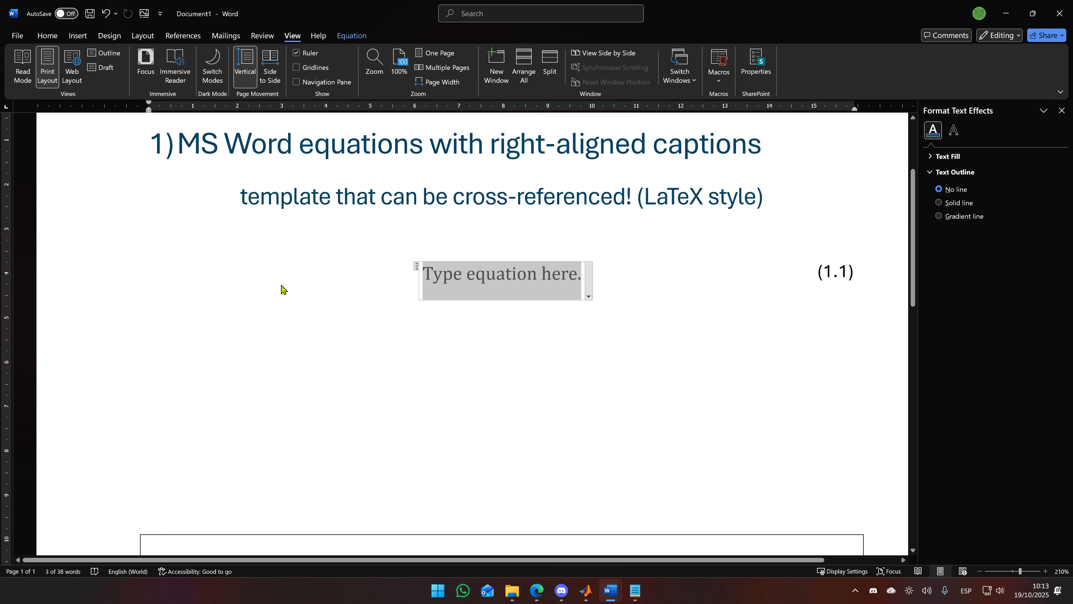
click(710, 261)
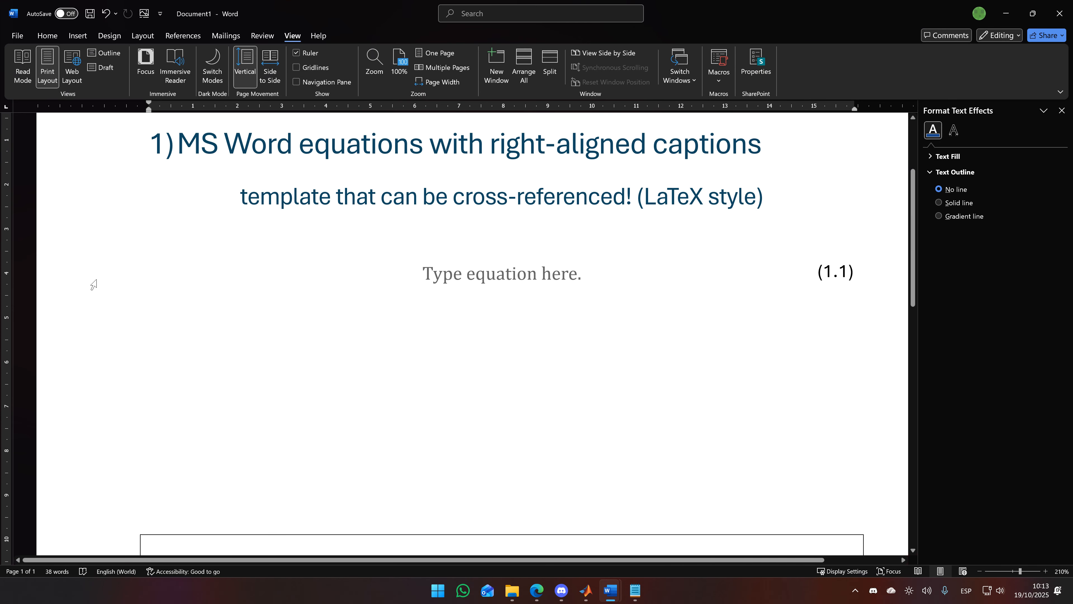
Add a hyphen on the line above the equation and another on the line below it
text(-)
click(214, 312)
text(-)
Save the equation line with its caption to the Quick Part Gallery as "eq", stored in Normal.dotm with the Insert content only option
click(124, 284)
click(223, 307)
click(122, 278)
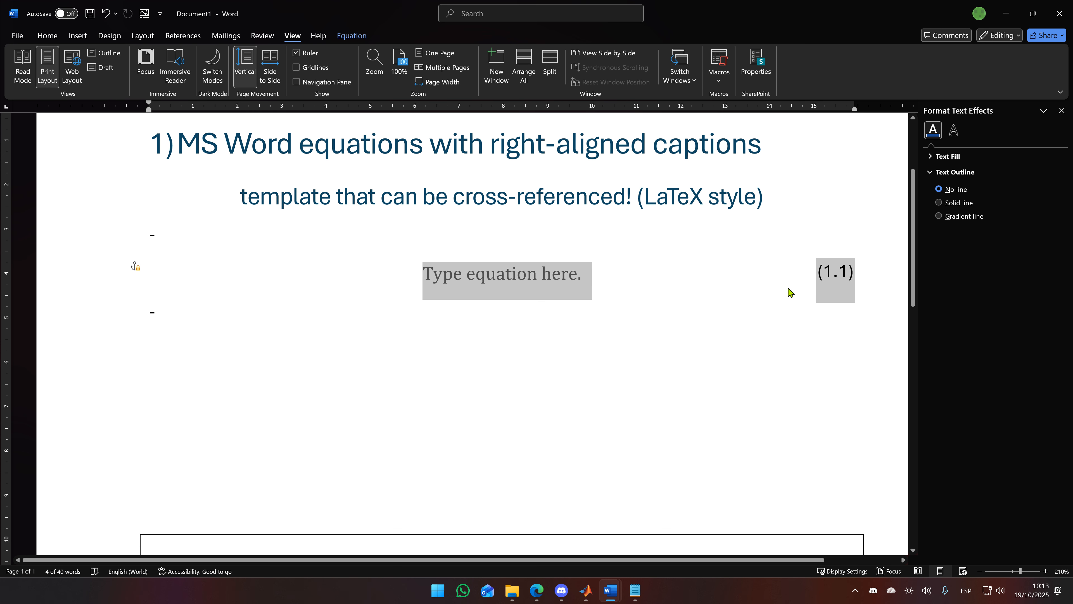
click(77, 37)
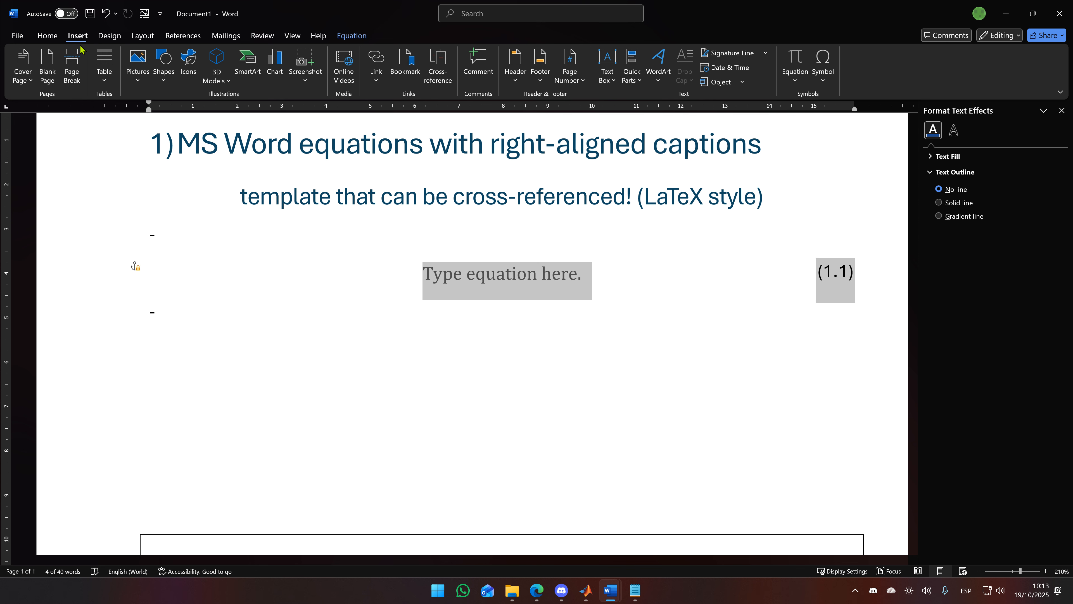
click(632, 68)
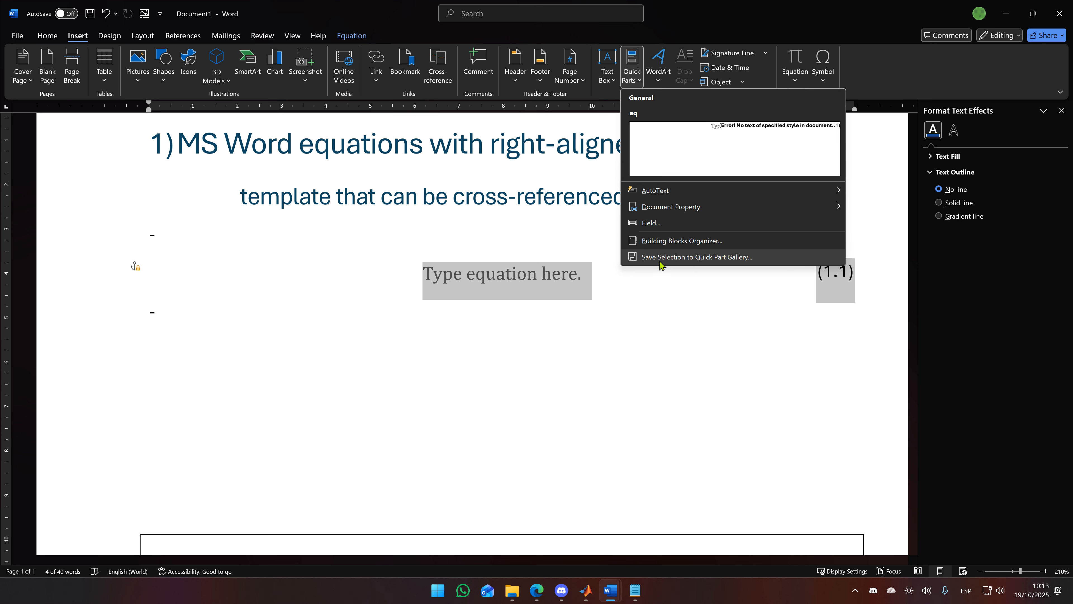
click(723, 258)
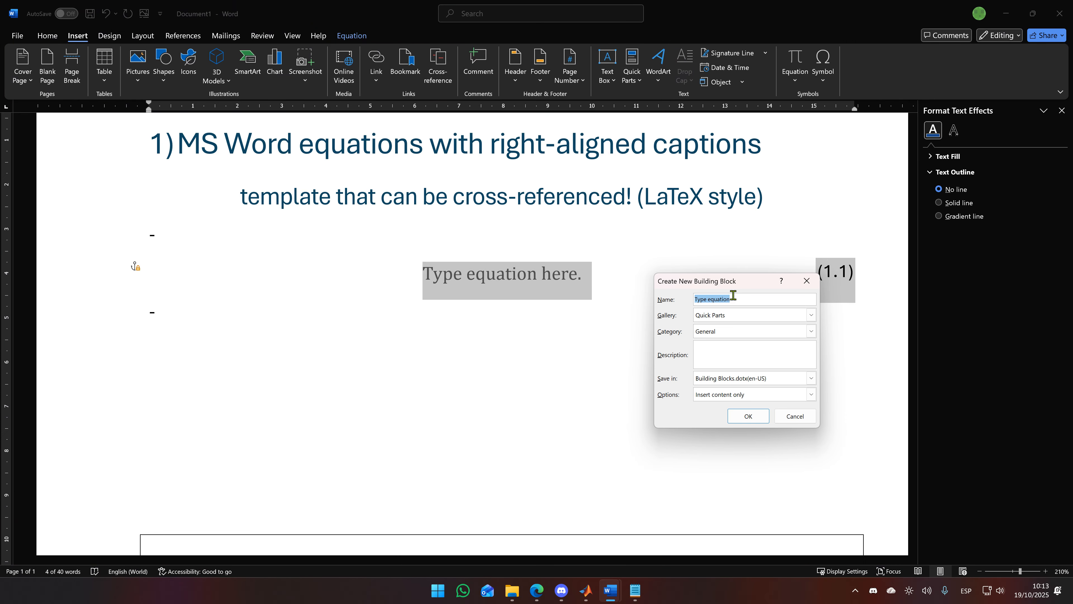
text(eq)
click(812, 378)
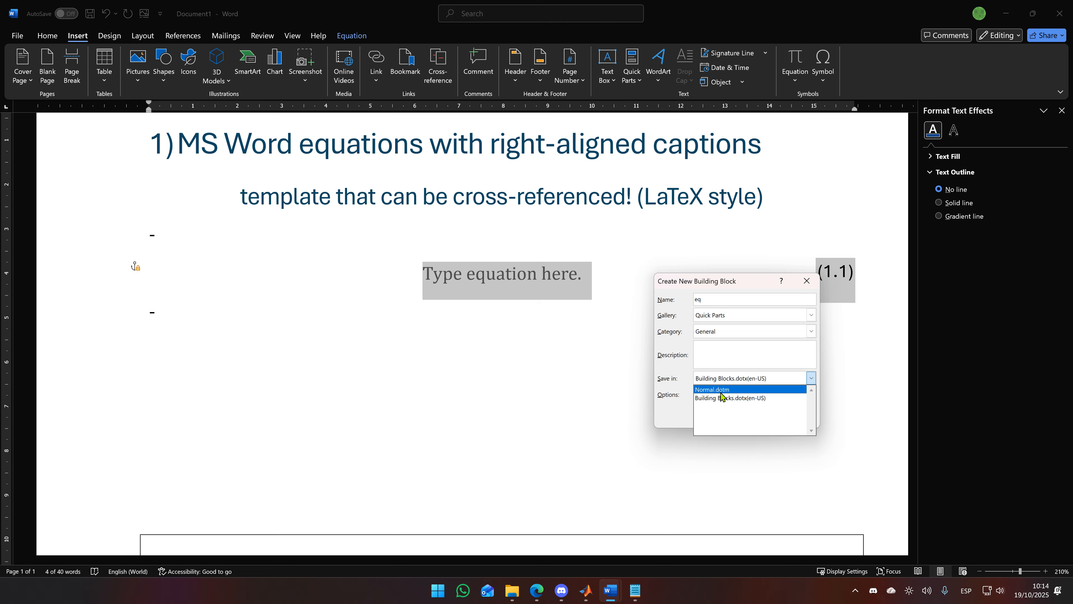
click(721, 390)
click(721, 395)
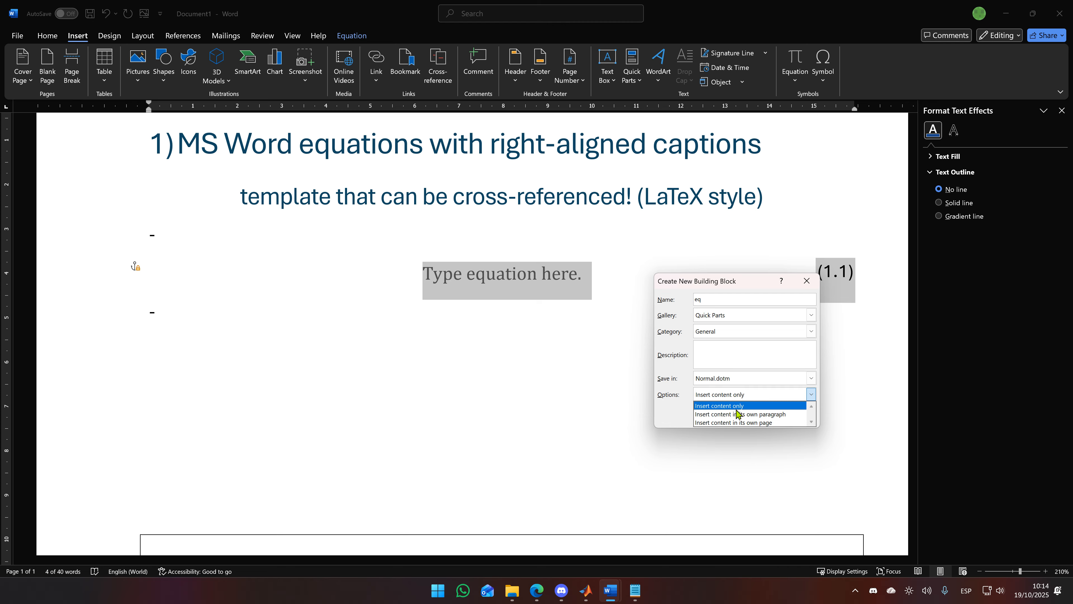
click(739, 408)
click(755, 416)
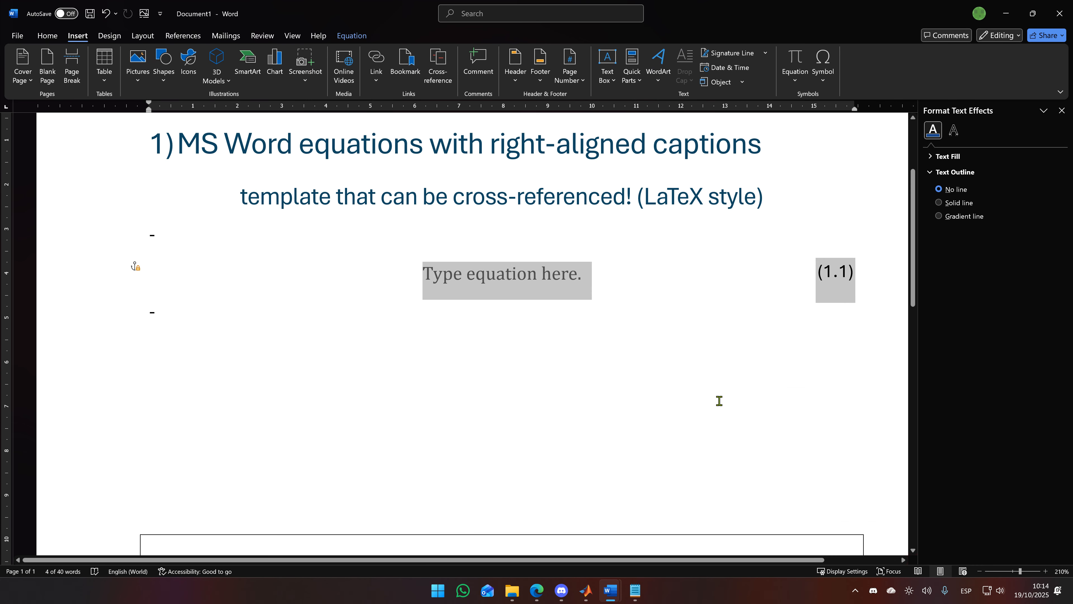
Insert the saved "eq" equation template with its caption on the line below the second hyphen
click(352, 388)
text(eq)
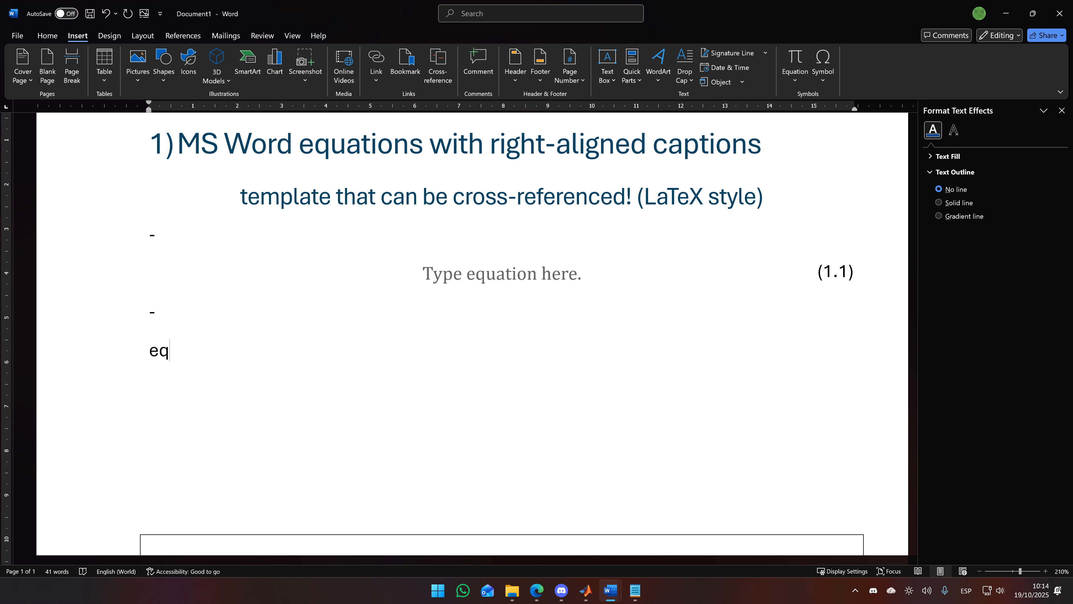
key(F3)
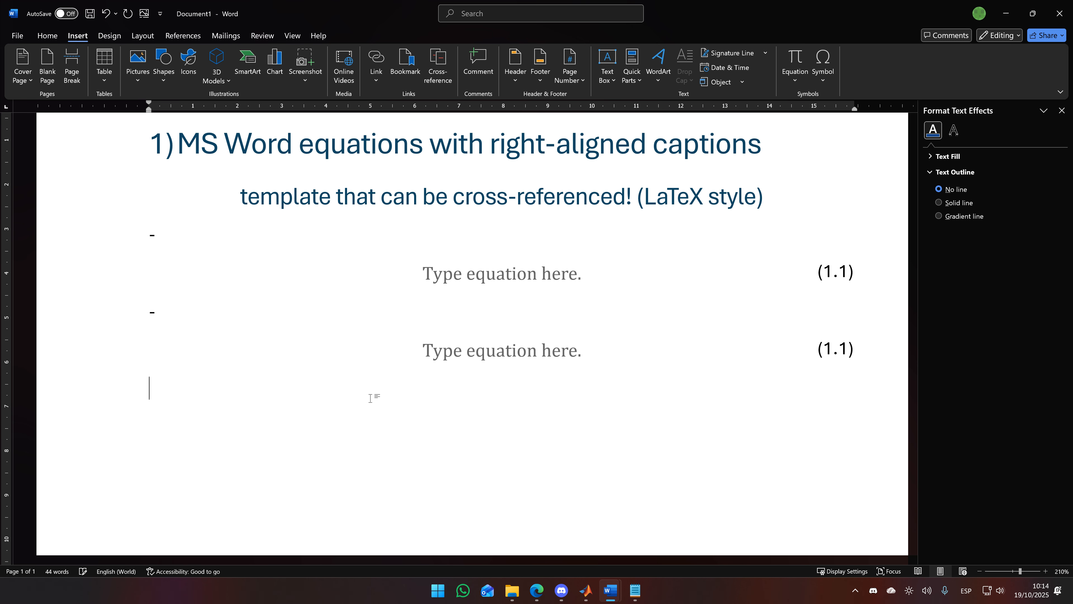
click(839, 349)
Insert an empty three-row, one-column matrix in the new equation and check its caption's vertical centering
click(419, 367)
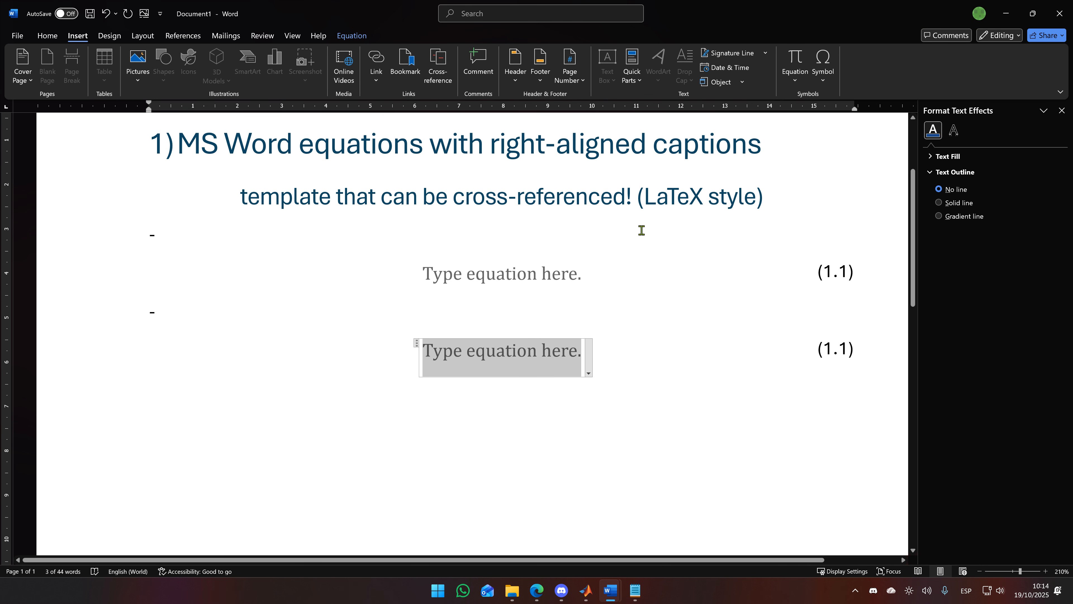
click(795, 70)
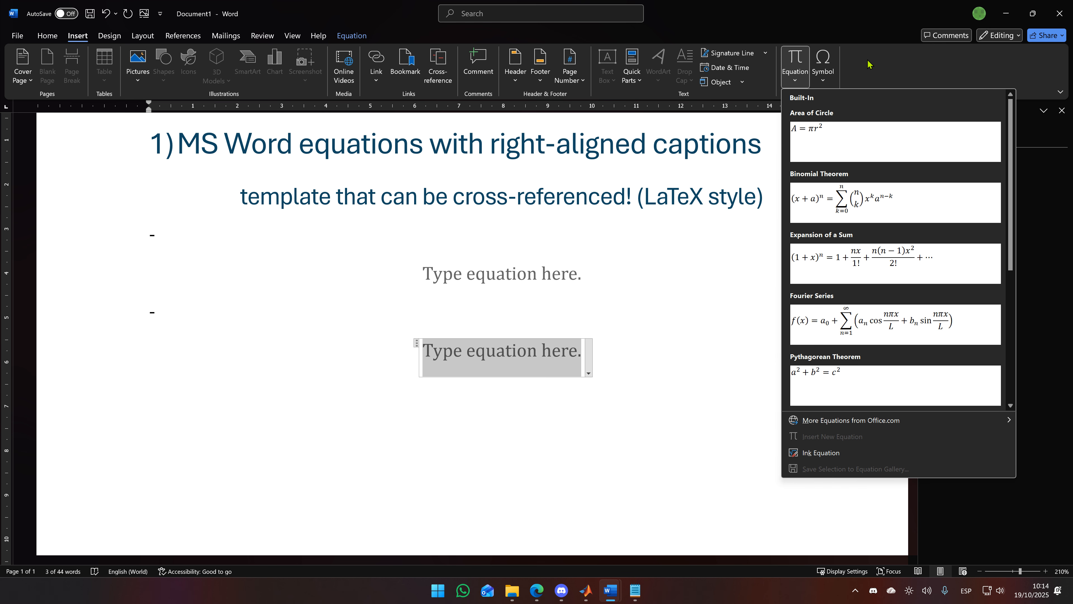
click(801, 63)
click(817, 74)
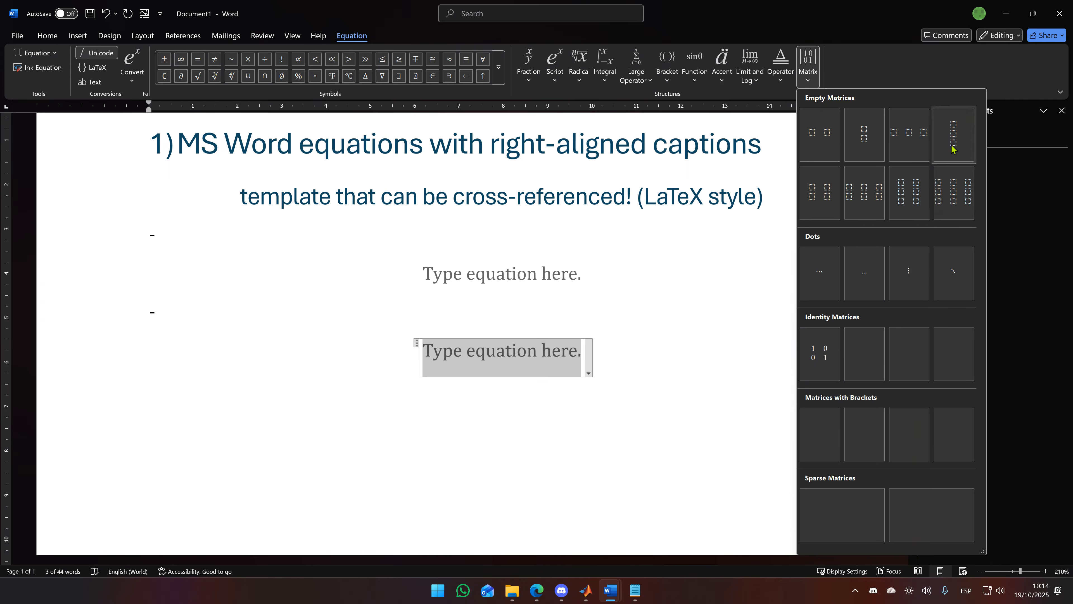
click(951, 158)
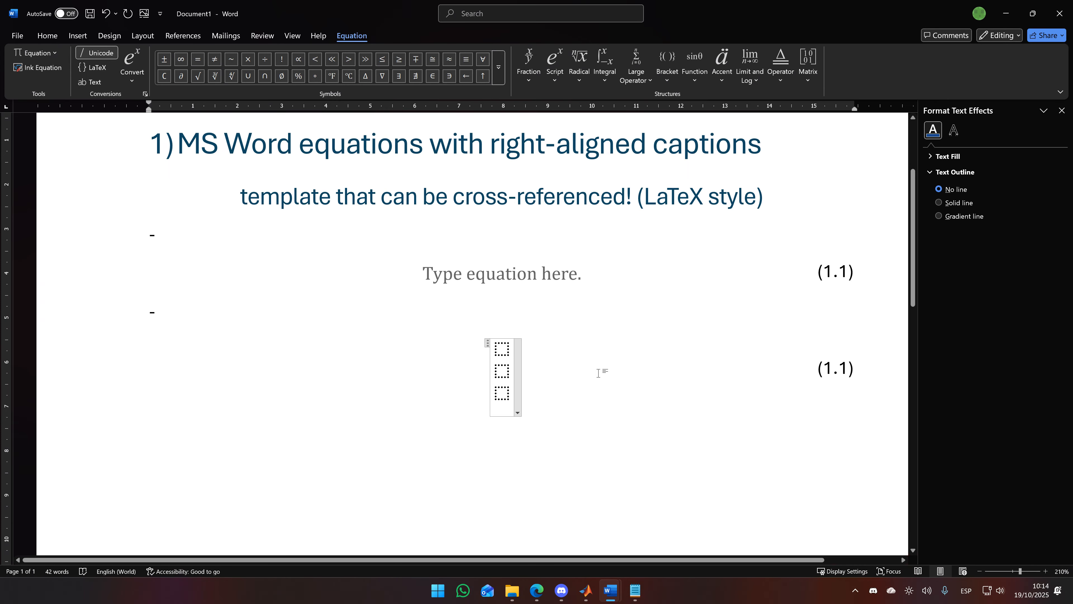
click(684, 376)
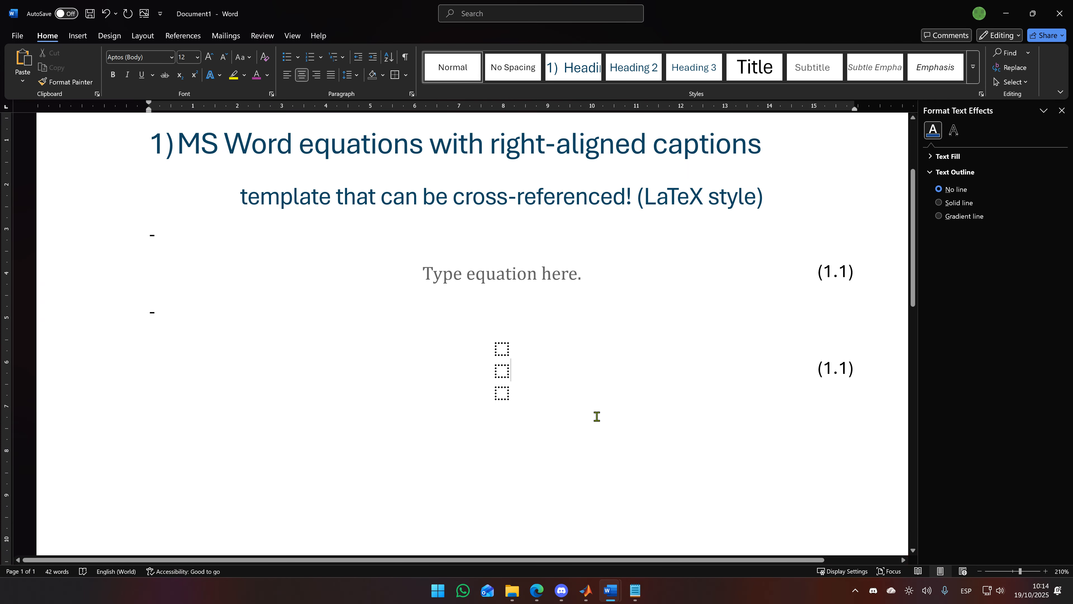
scroll(533, 355, down, 3)
click(549, 292)
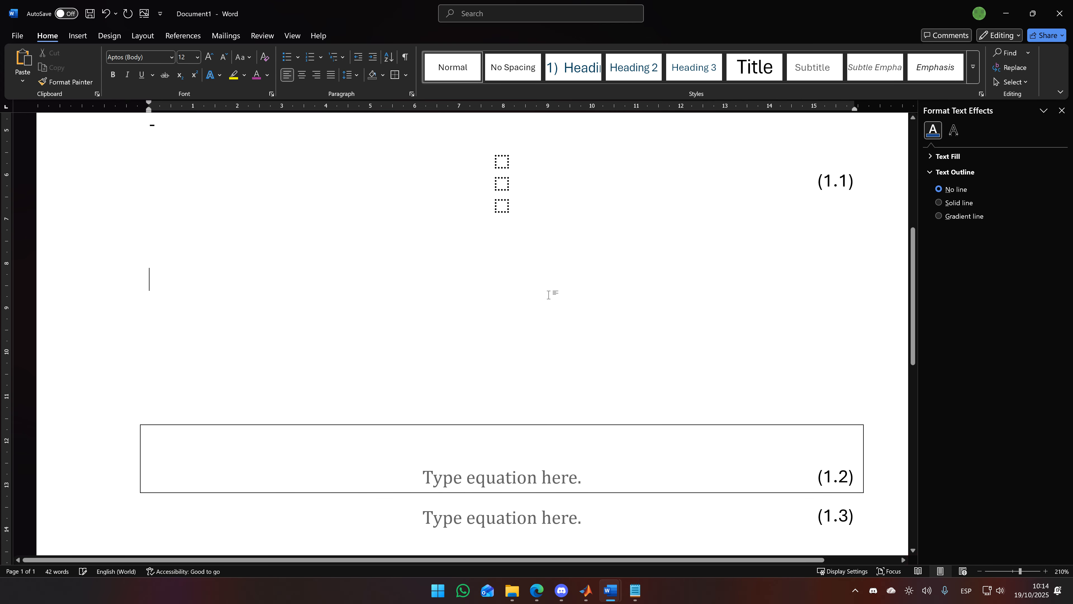
Delete both captioned equations and the hyphen lines between the subtitle and the bordered example
scroll(630, 322, up, 3)
scroll(634, 351, down, 2)
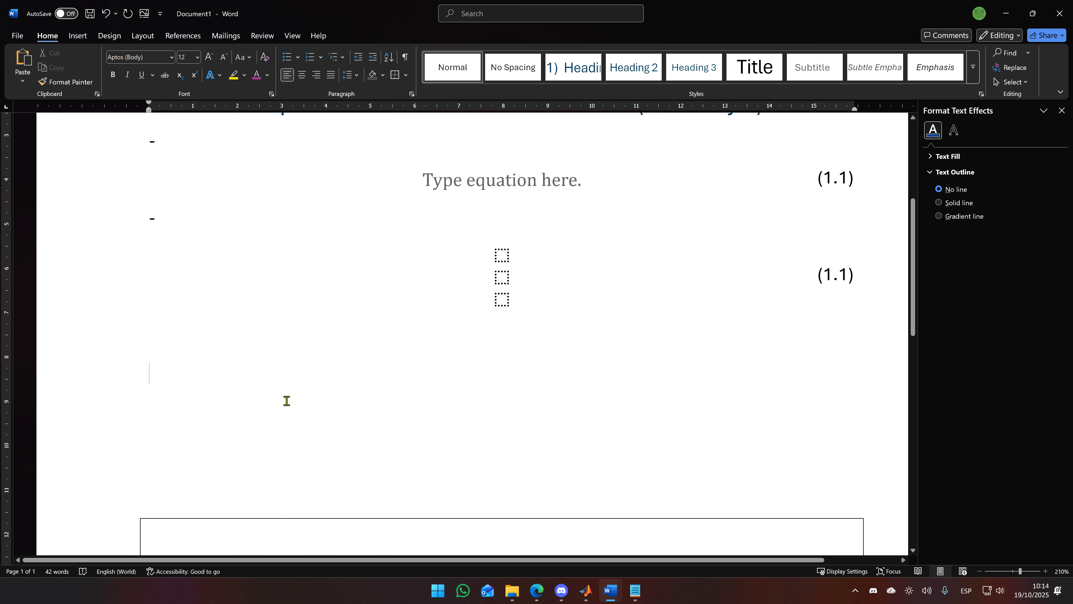
drag(221, 371, 137, 347)
scroll(164, 203, up, 3)
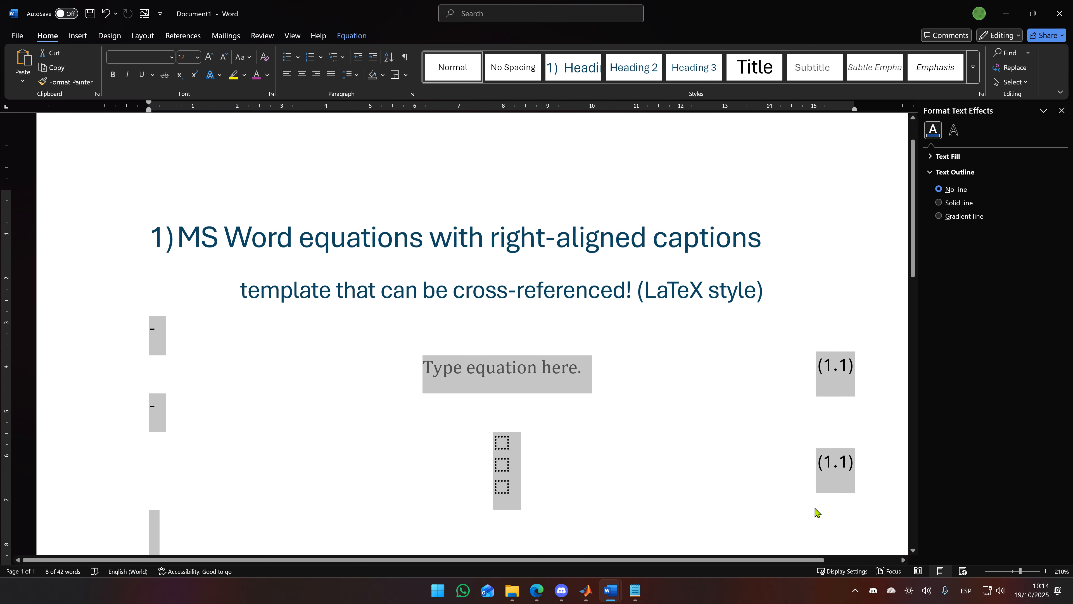
scroll(683, 438, down, 2)
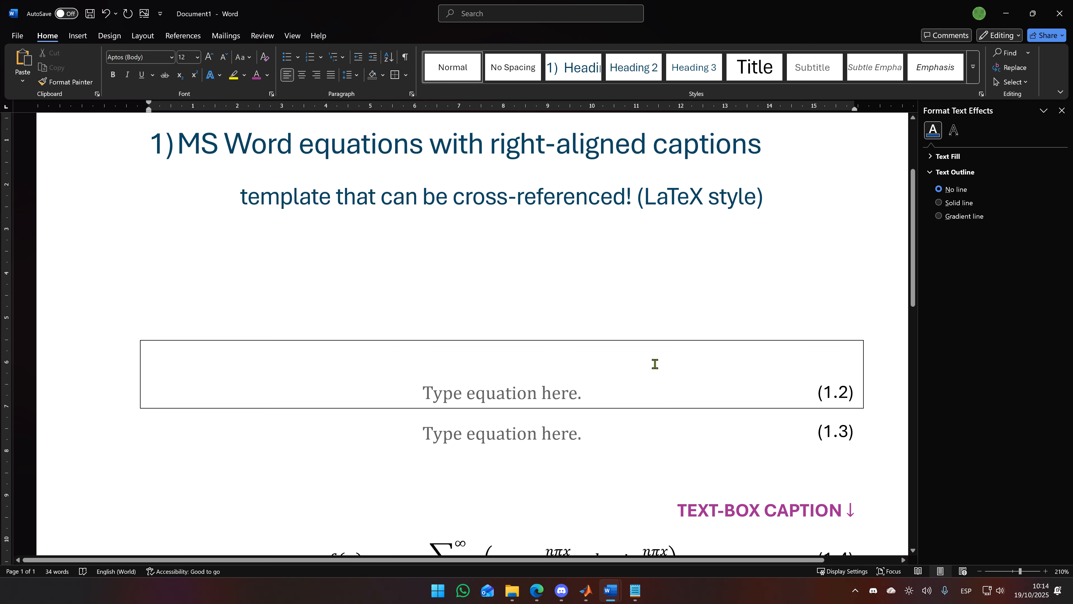
Insert the saved equation template "eq3" on the empty line below the subtitle
scroll(654, 364, down, 4)
scroll(648, 273, down, 2)
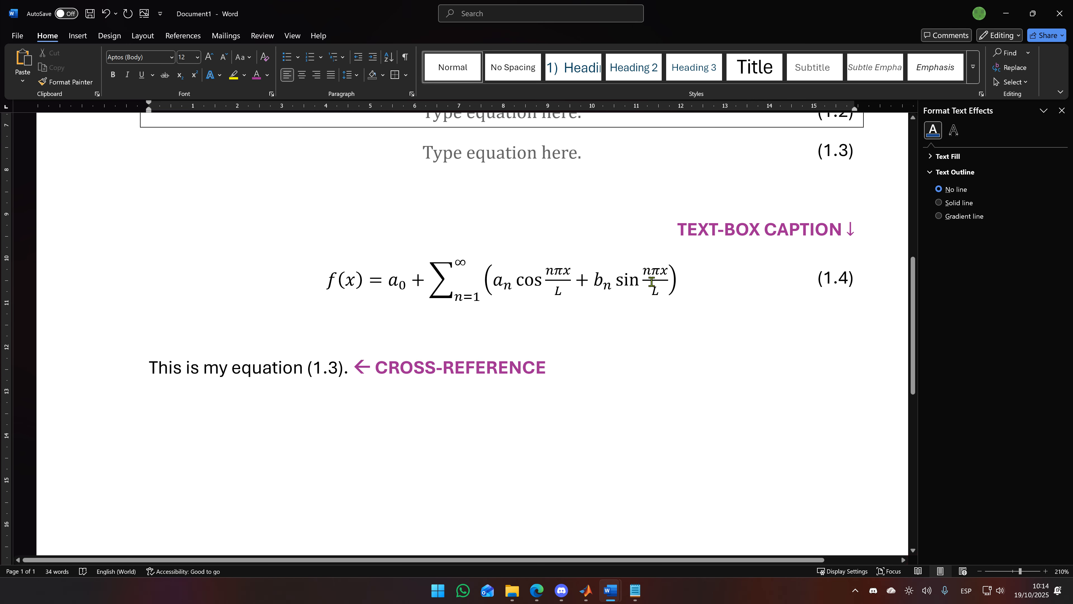
scroll(829, 408, up, 6)
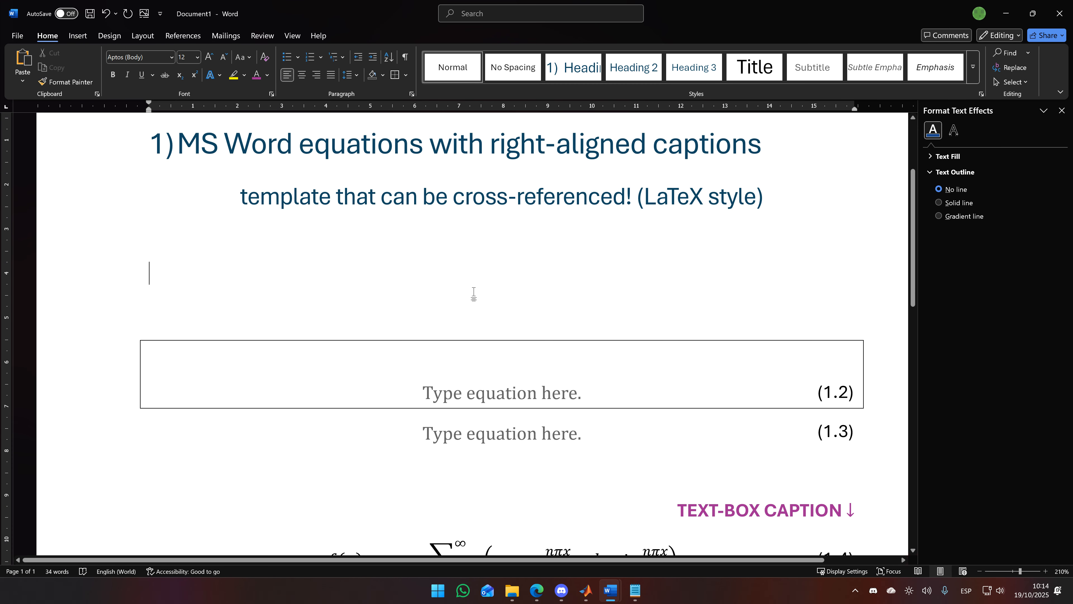
text(eq3)
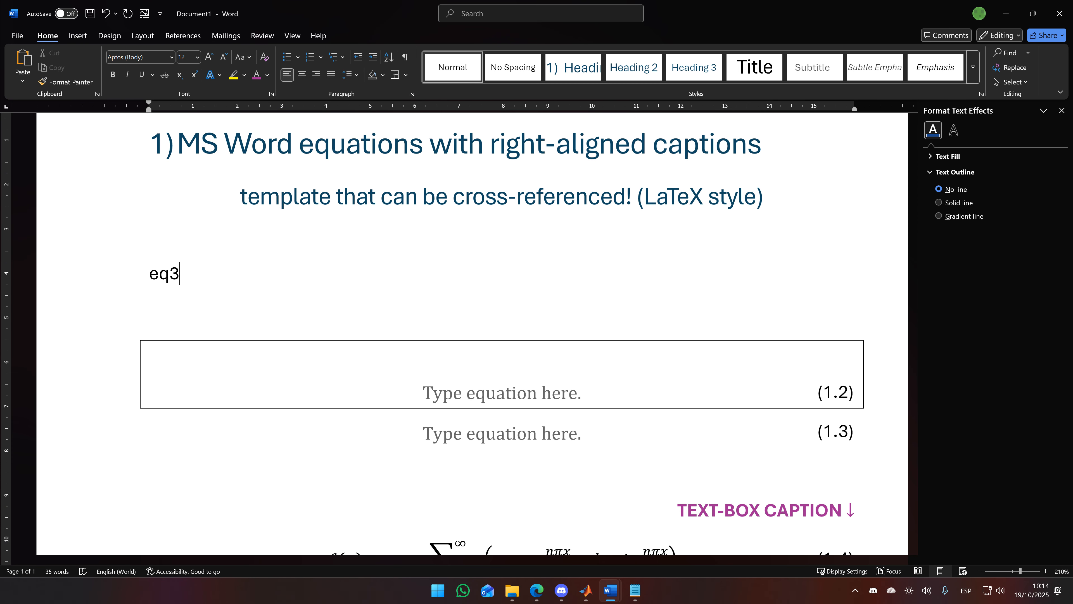
key(F3)
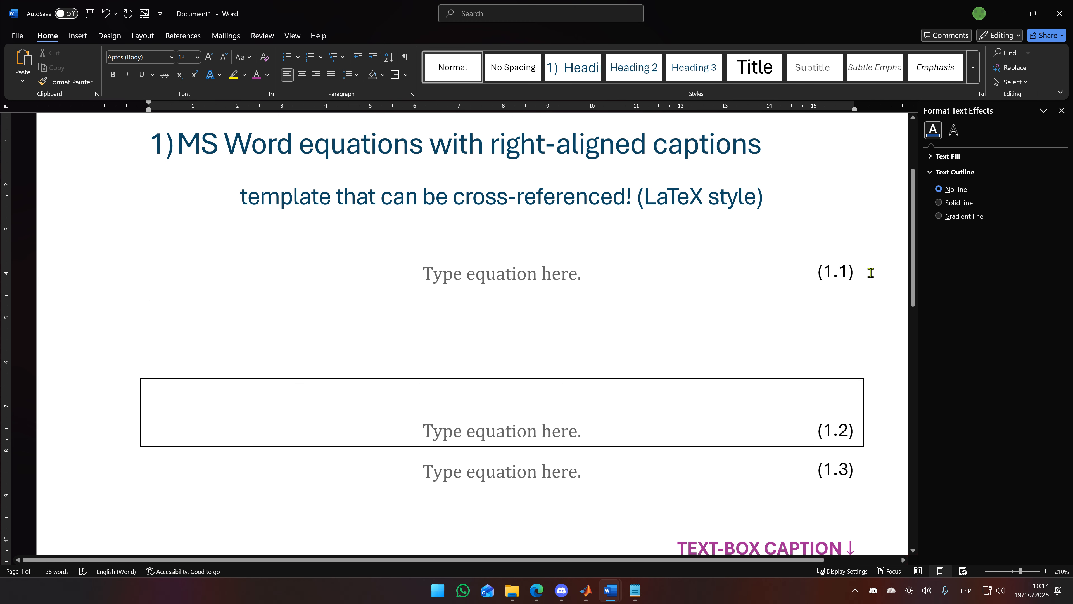
Insert three more copies of the saved captioned equation directly below the first one
scroll(673, 277, down, 4)
scroll(826, 311, up, 4)
scroll(844, 283, down, 2)
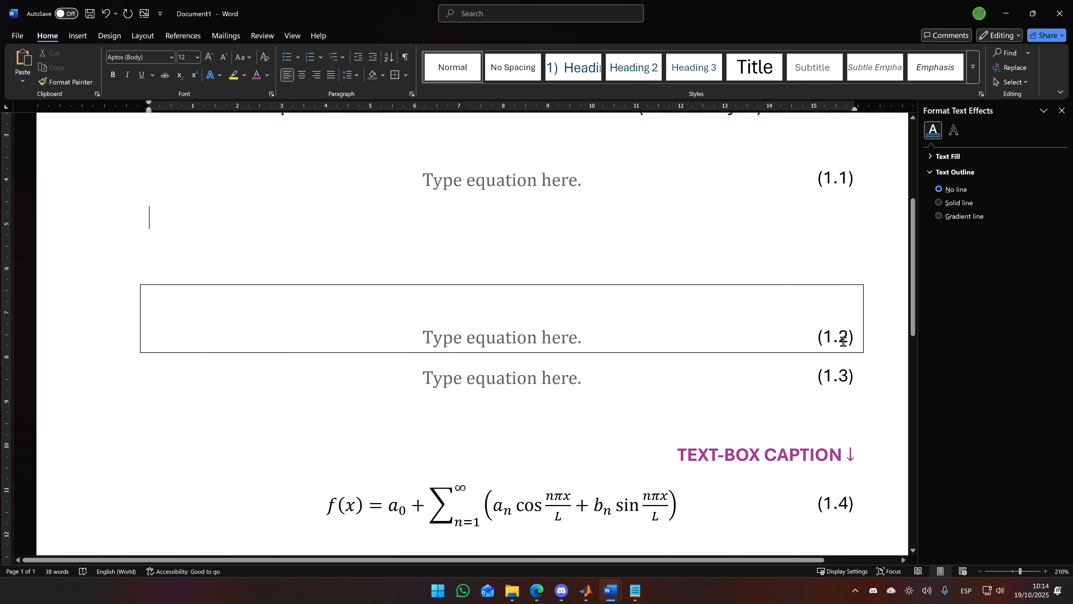
scroll(823, 446, down, 2)
scroll(508, 388, down, 2)
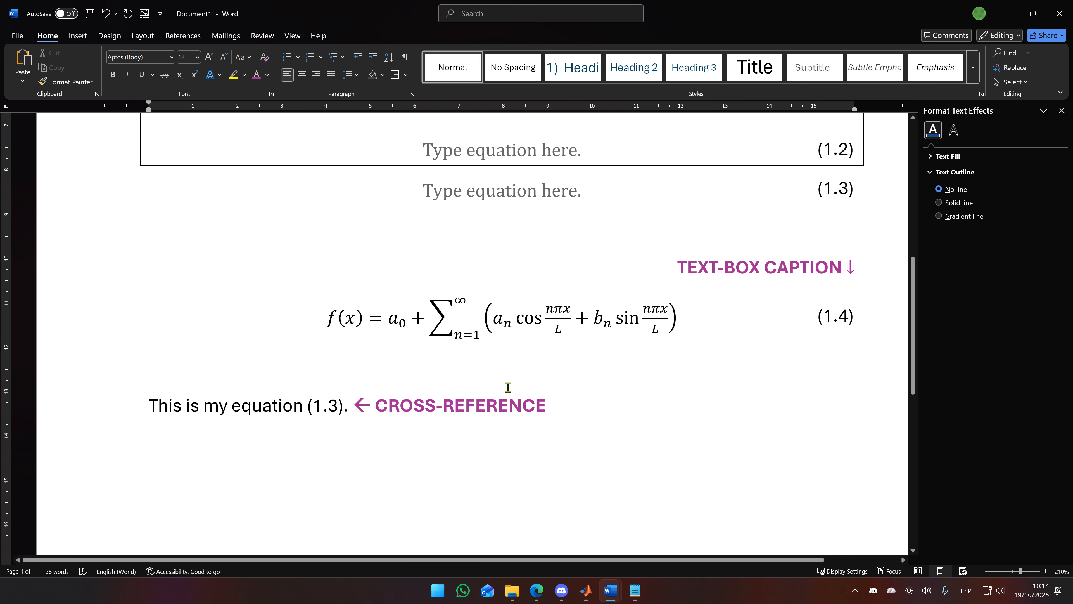
scroll(686, 406, up, 2)
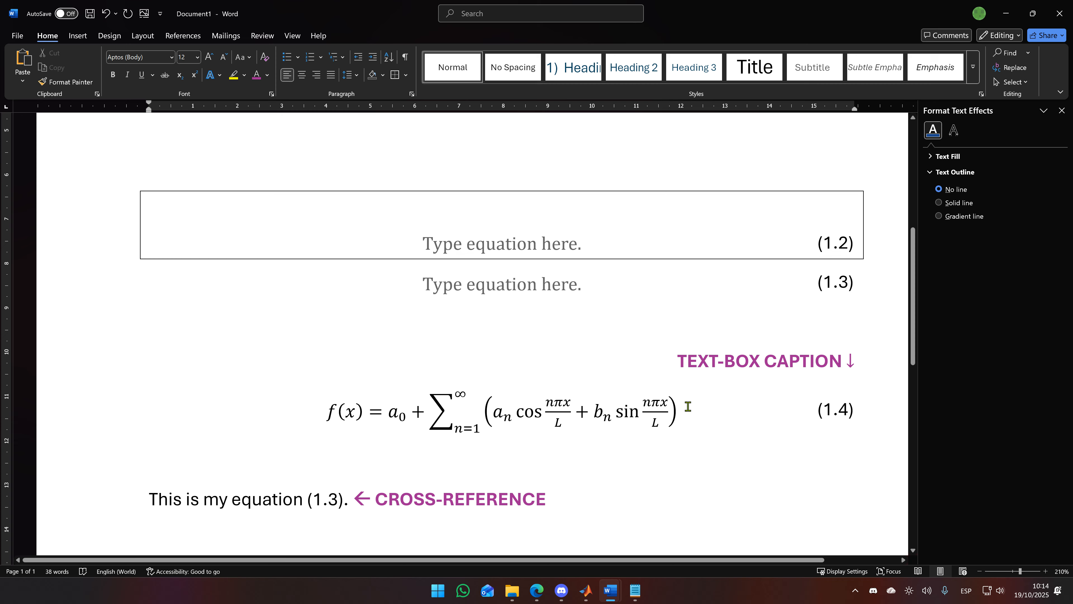
scroll(688, 406, up, 4)
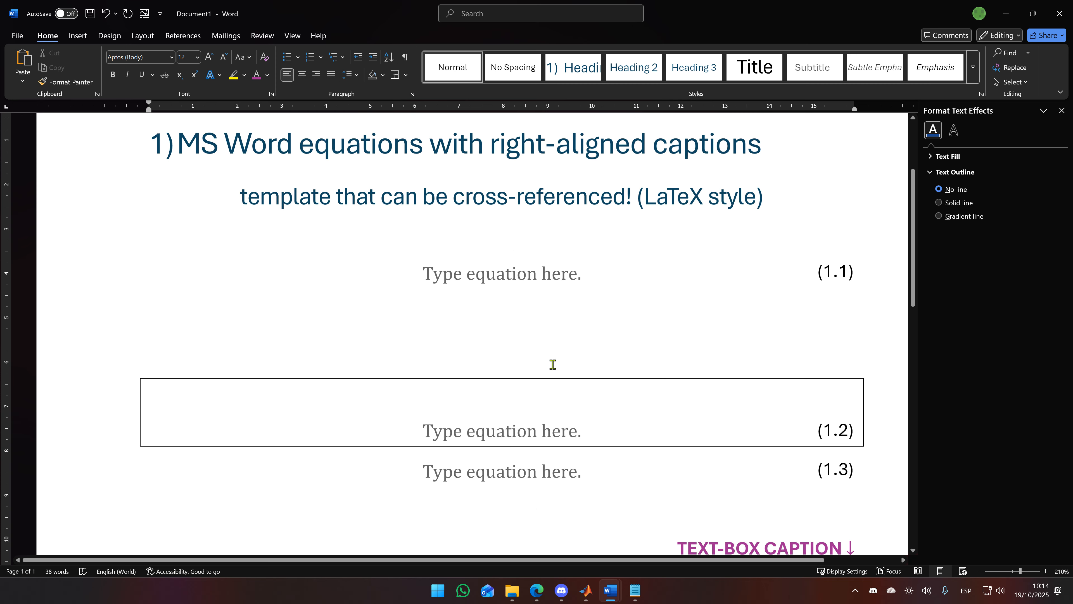
text(eq)
key(Return)
text(eq)
key(Return)
text(eq)
key(Return)
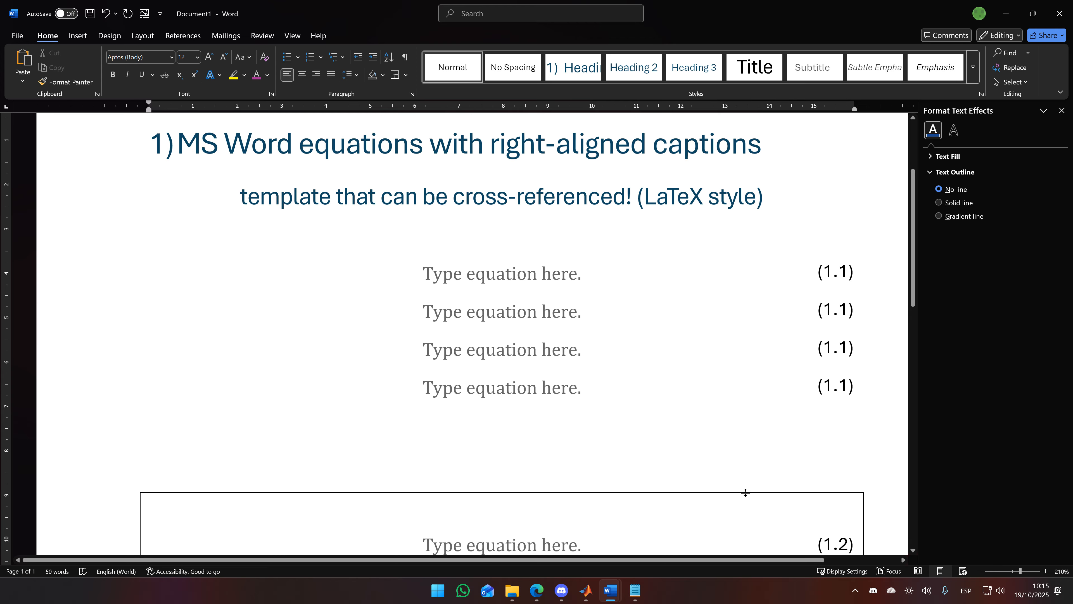
Update the caption number field of the first inserted equation
drag(323, 433, 172, 249)
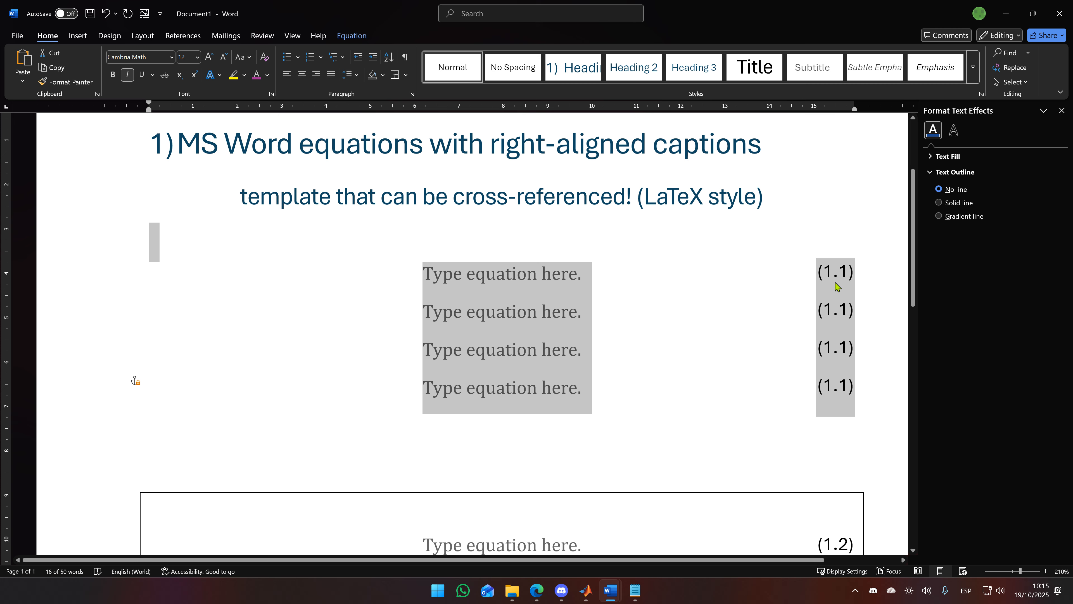
click(843, 273)
double_click(843, 271)
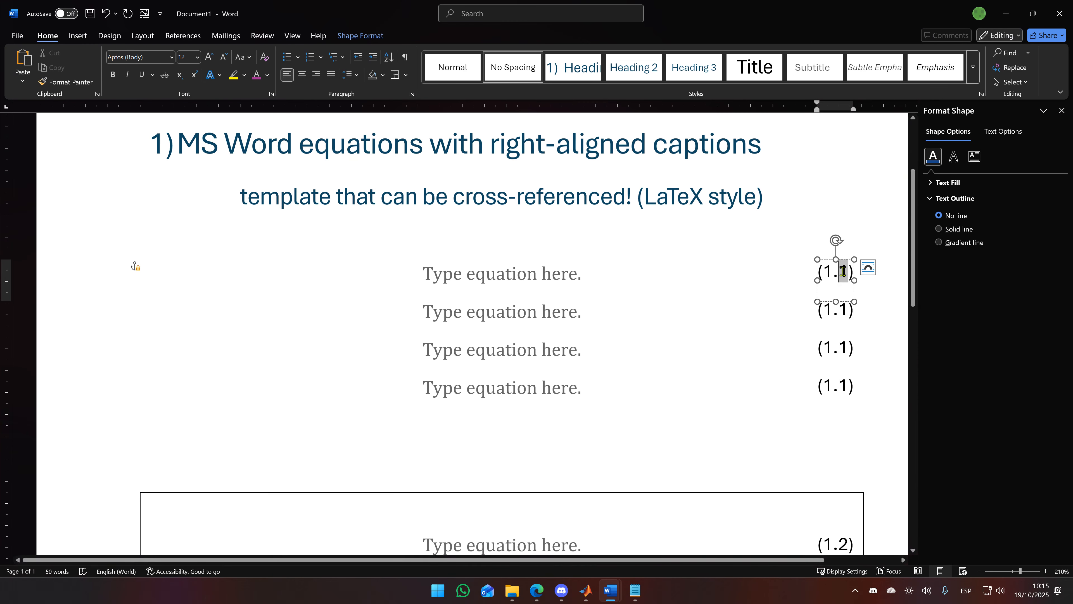
right_click(843, 271)
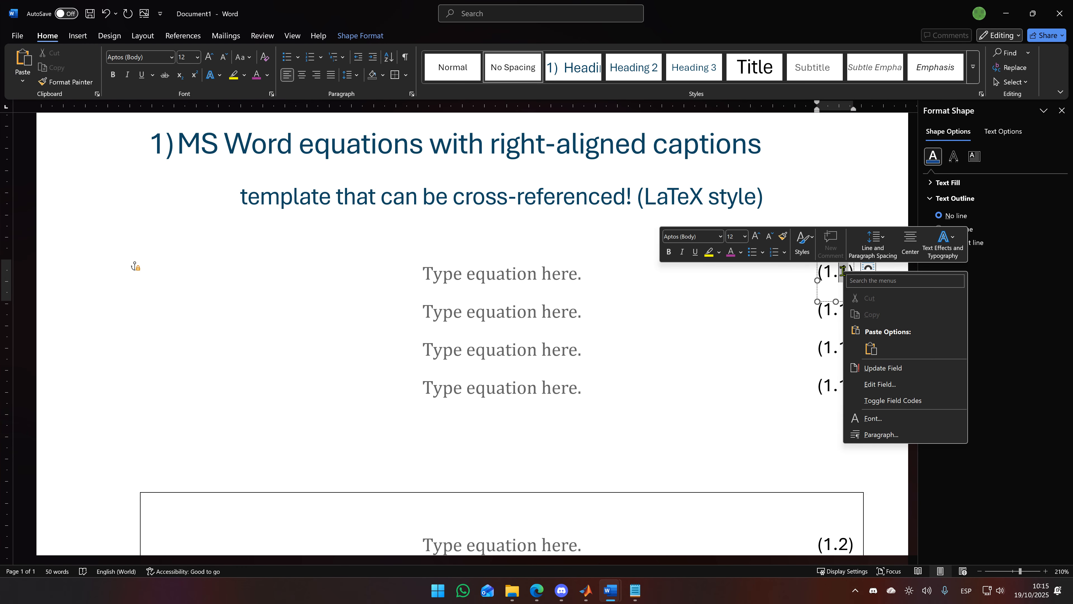
click(883, 368)
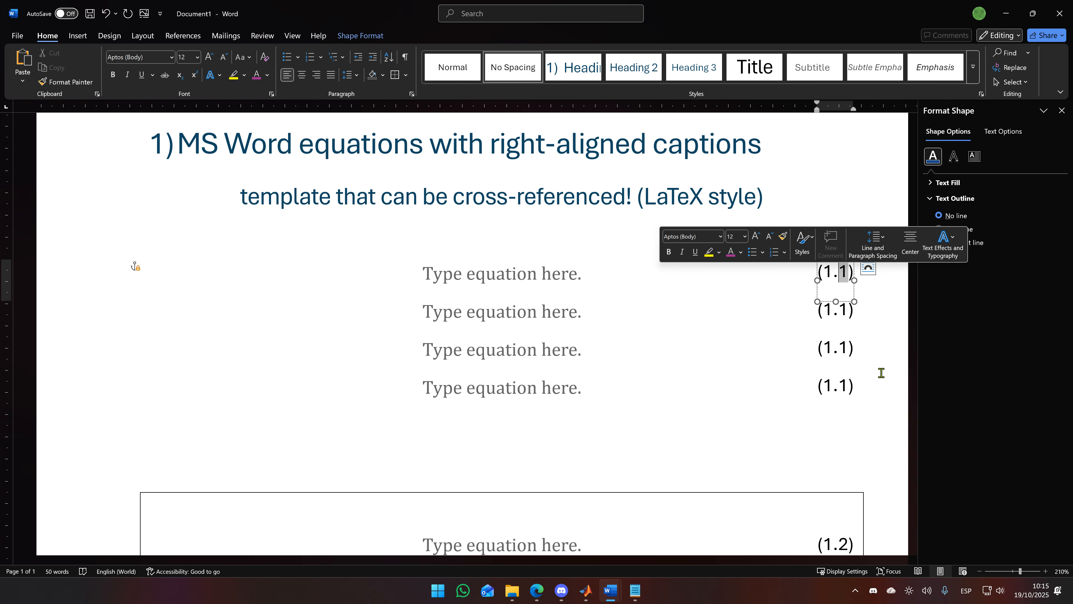
Update the caption number fields of the second, third and fourth inserted equations one by one
click(842, 309)
right_click(842, 308)
click(883, 406)
click(843, 346)
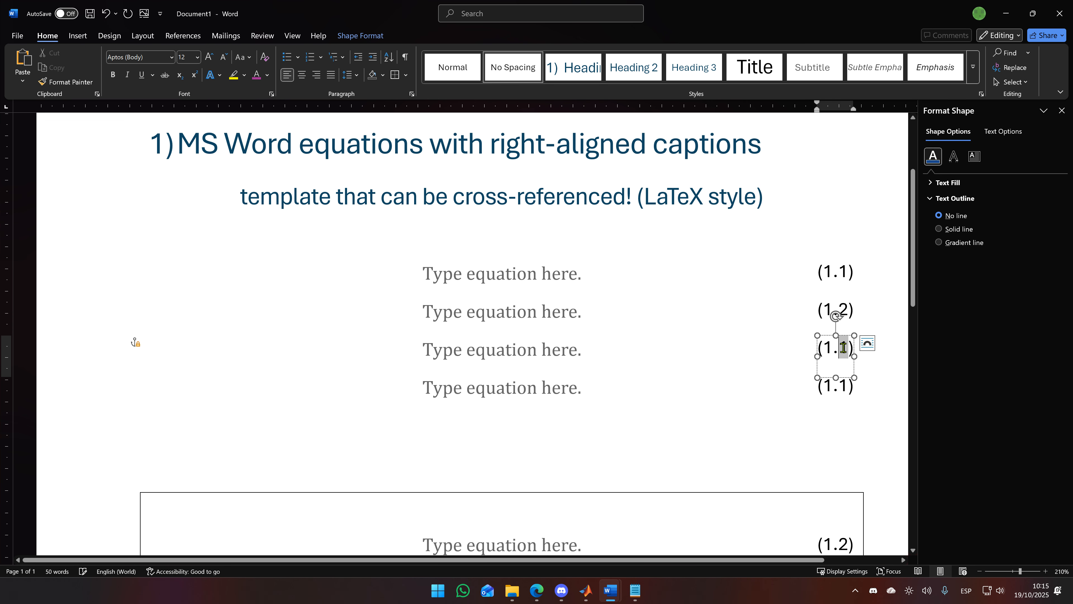
right_click(843, 349)
click(882, 444)
click(842, 385)
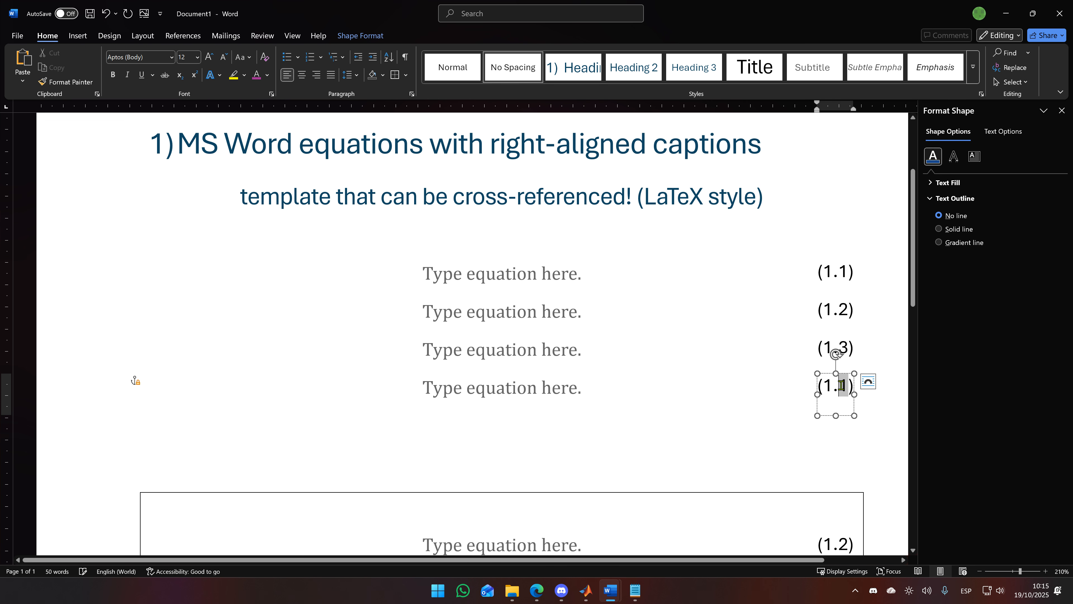
right_click(843, 386)
click(881, 482)
click(716, 440)
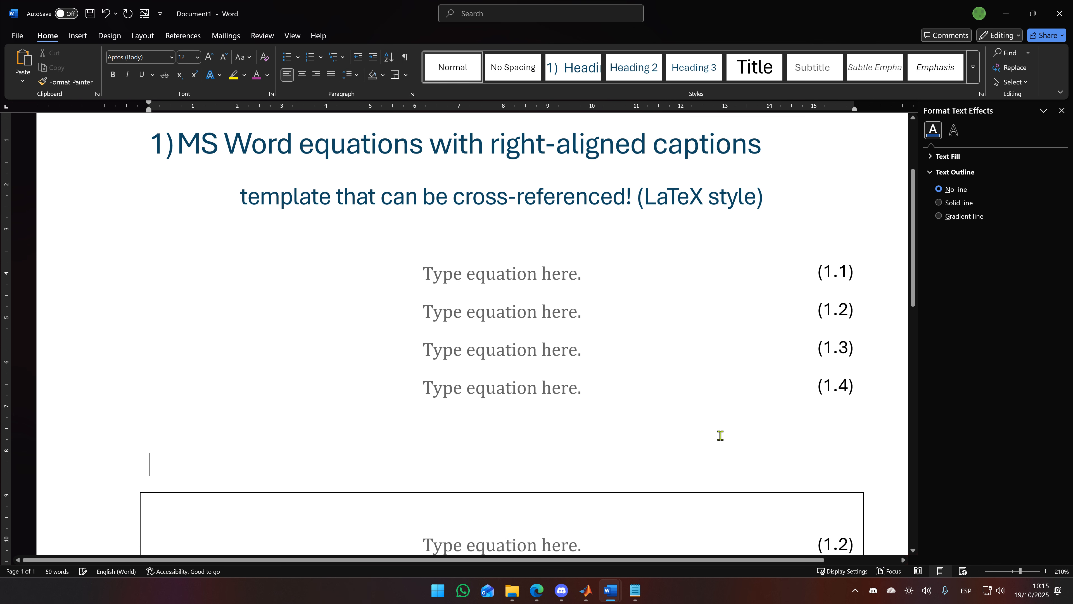
Undo the updates of the four equations' caption number fields
scroll(694, 429, down, 1)
key(ctrl+z)
key(ctrl+z)
key(ctrl+z)
key(ctrl+z)
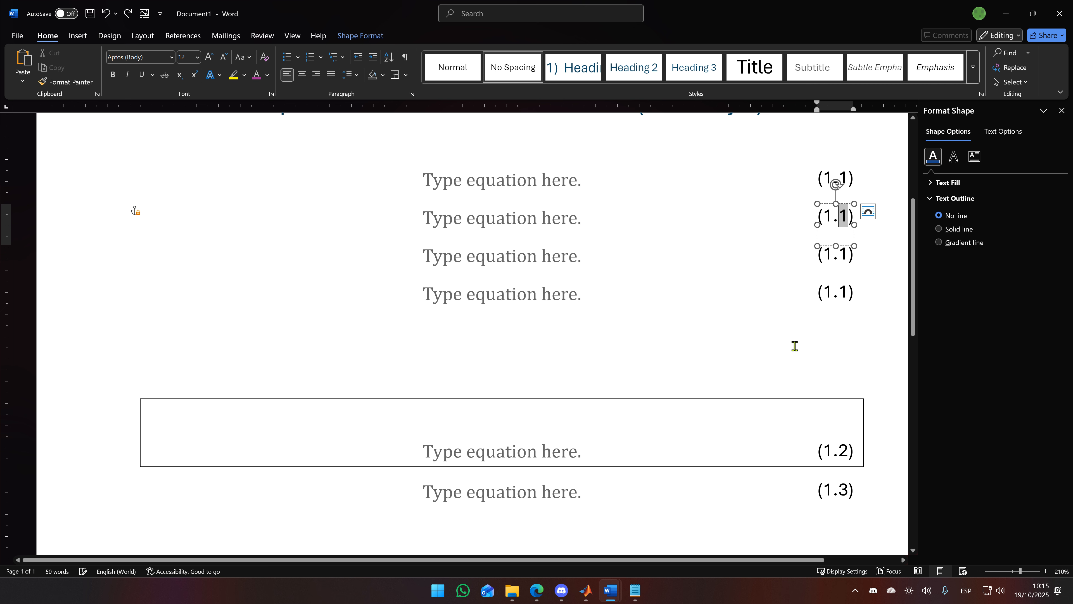
scroll(799, 338, down, 2)
scroll(797, 333, up, 3)
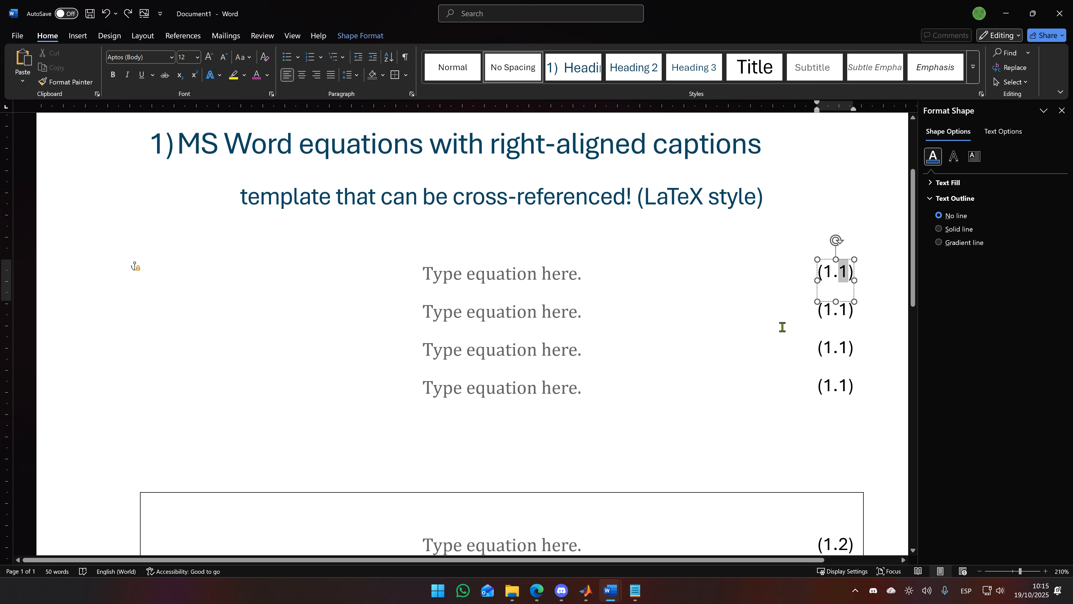
Examine the caption numbers of all equations on the page and the cross-reference in the "This is my equation" sentence
click(842, 309)
scroll(838, 300, down, 3)
scroll(838, 305, up, 3)
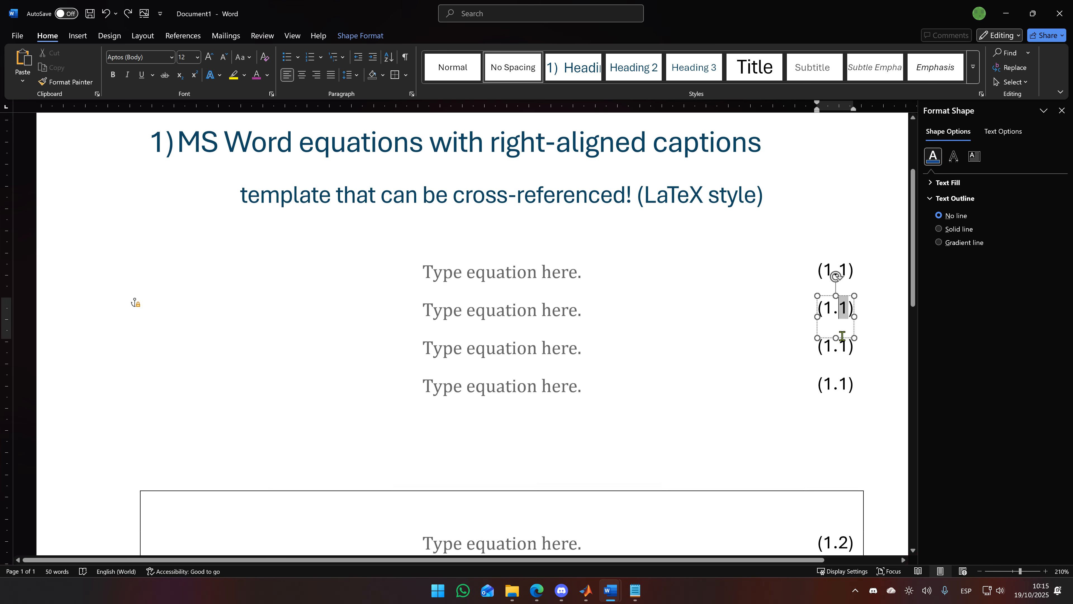
scroll(828, 369, down, 1)
scroll(828, 369, down, 3)
scroll(829, 366, up, 3)
scroll(834, 366, down, 3)
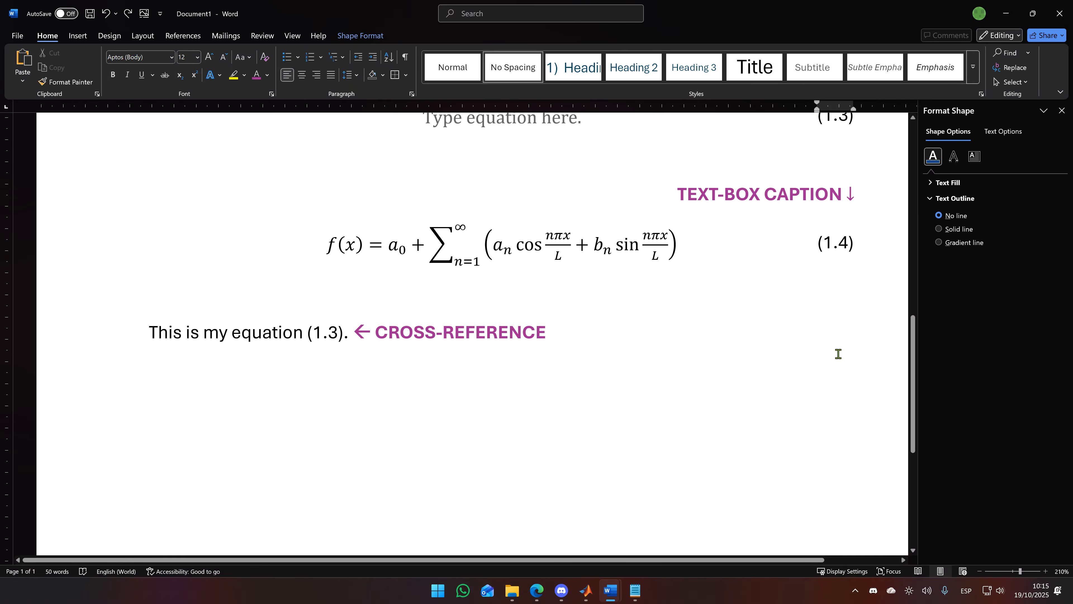
scroll(847, 268, up, 2)
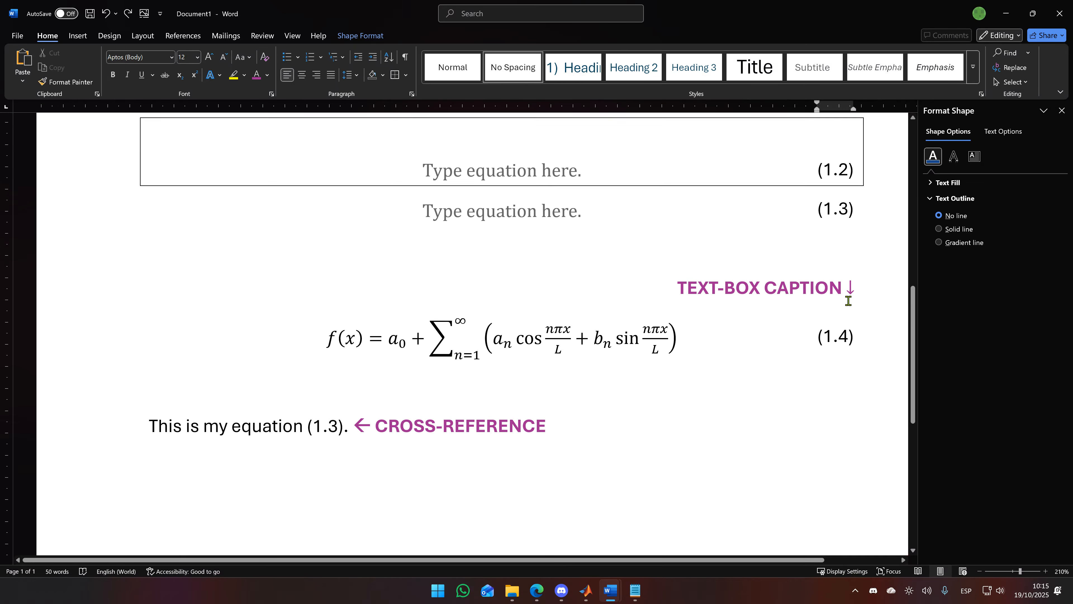
click(843, 338)
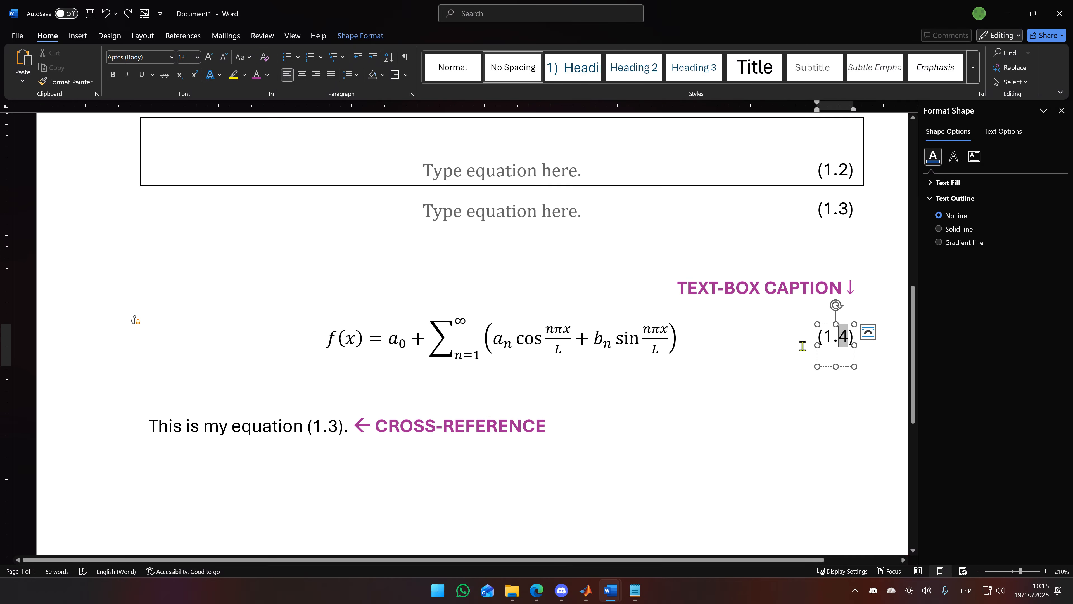
click(833, 221)
click(328, 428)
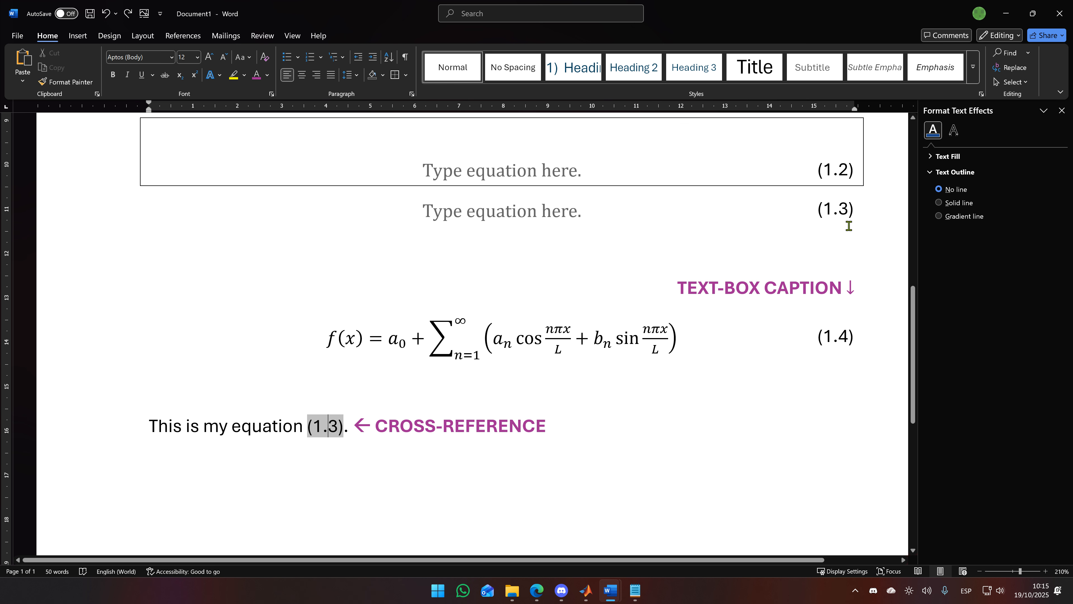
click(716, 216)
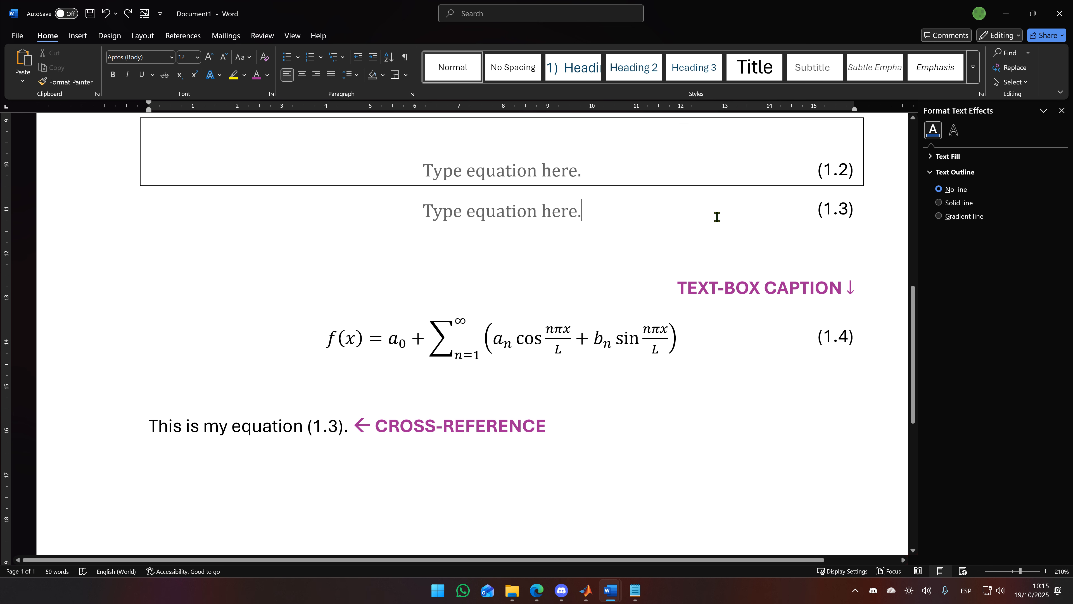
right_click(842, 208)
key(Escape)
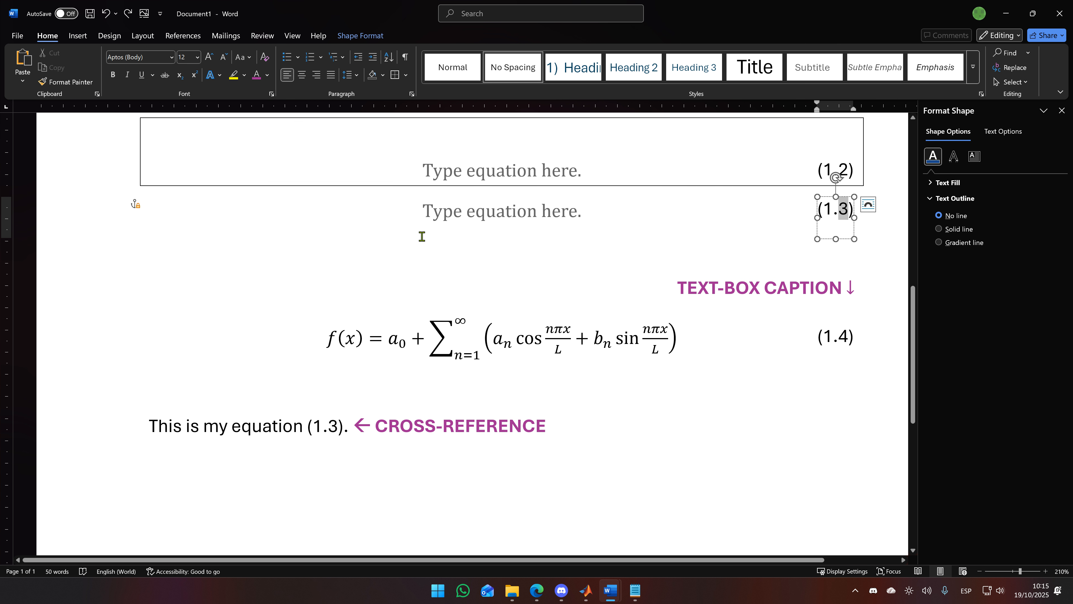
scroll(719, 292, up, 5)
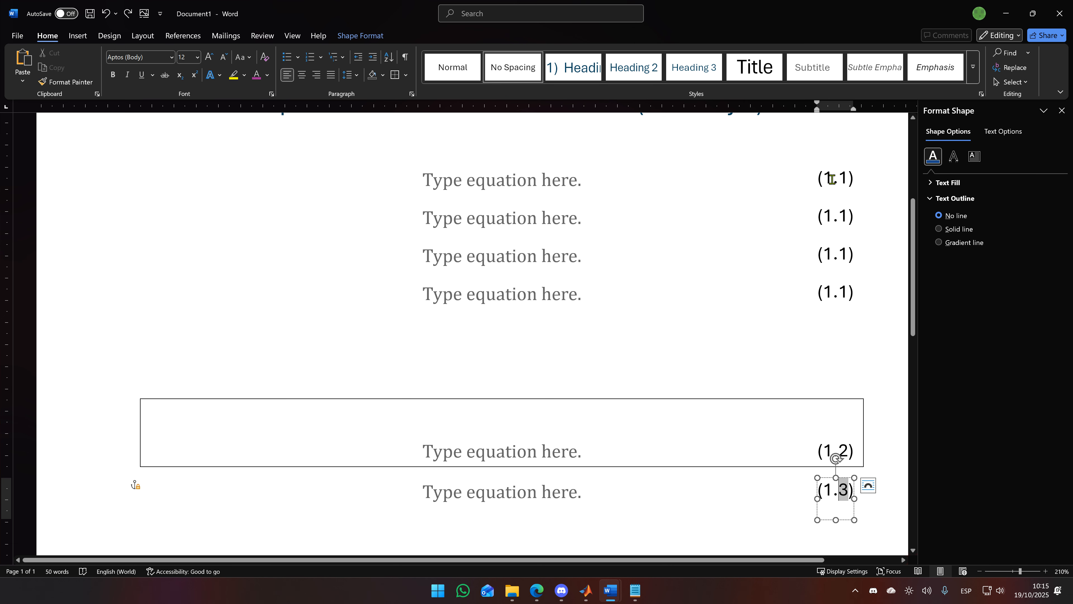
scroll(856, 321, down, 3)
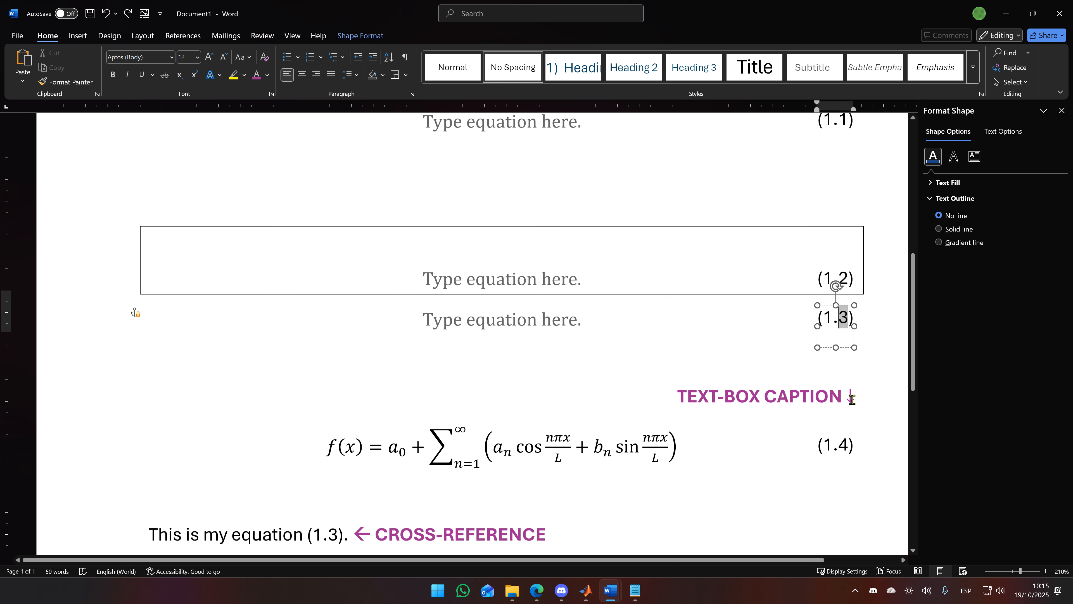
scroll(475, 342, down, 4)
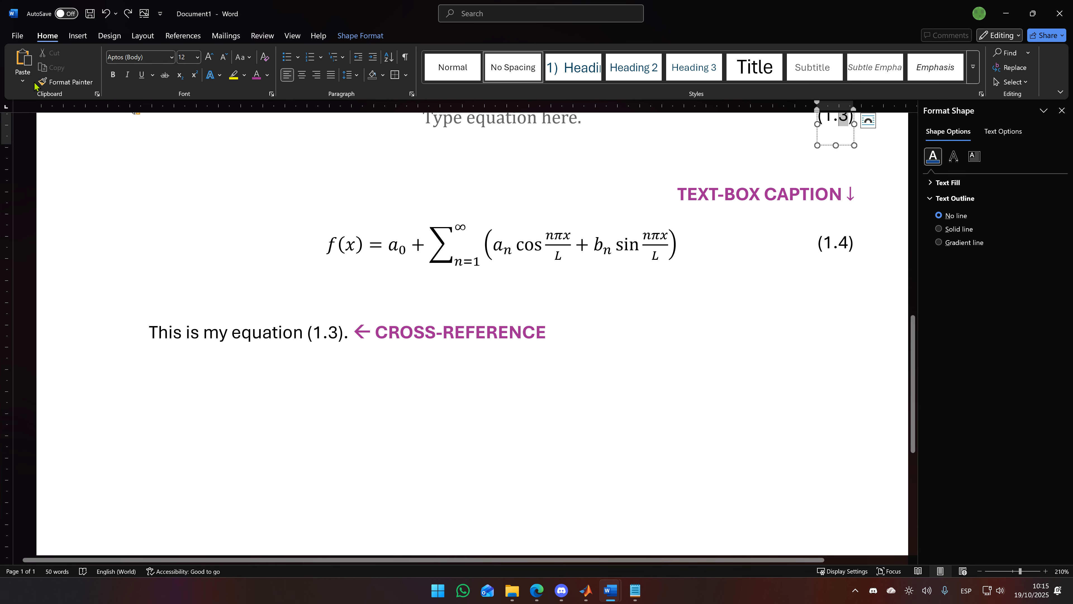
scroll(476, 348, up, 4)
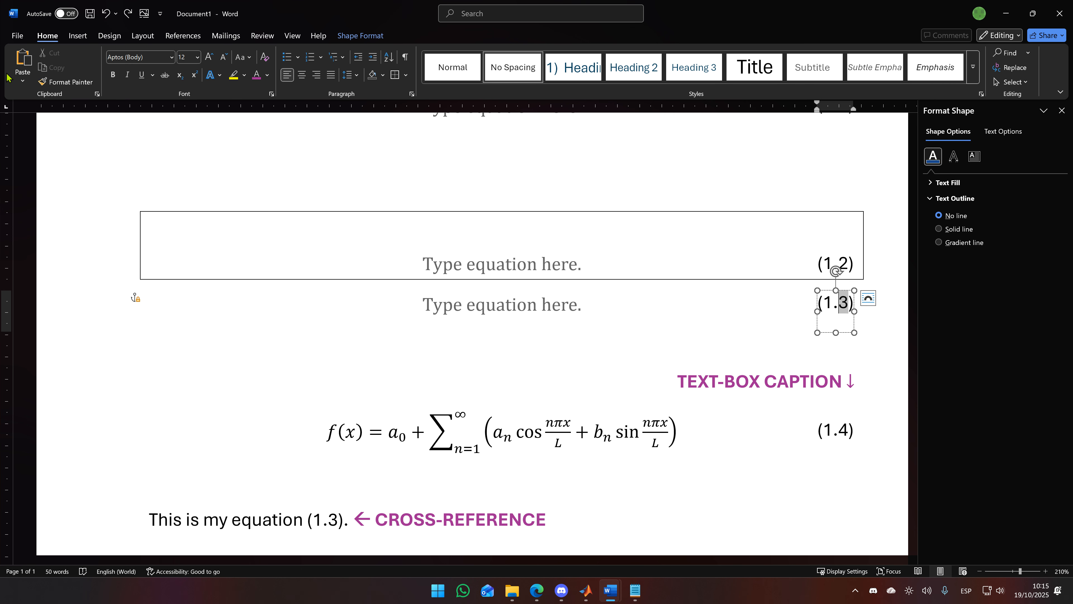
Open the backstage view with the document's file, print and program option commands
click(19, 37)
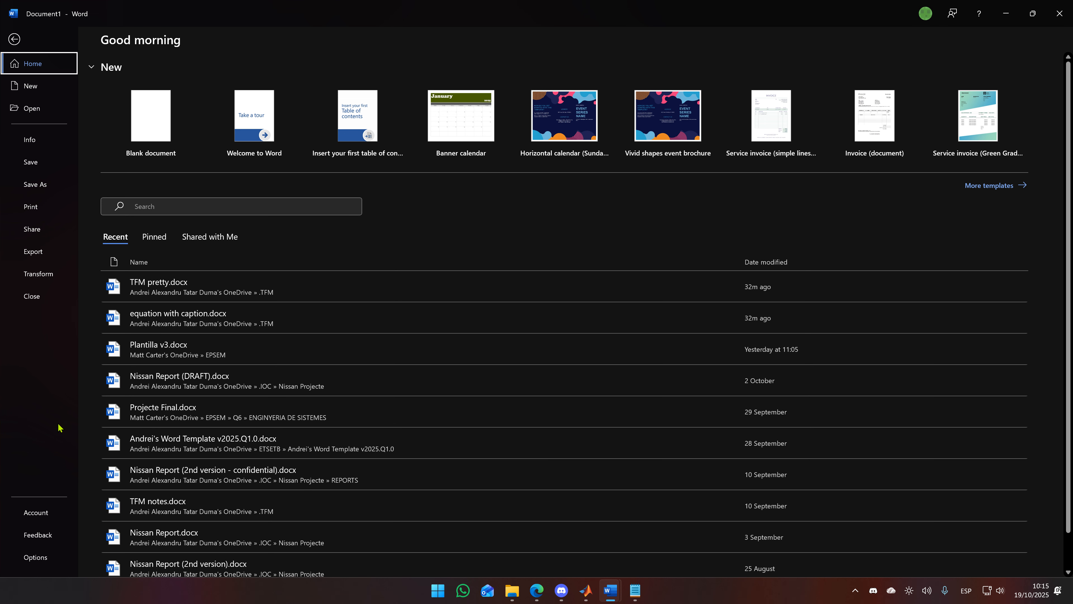